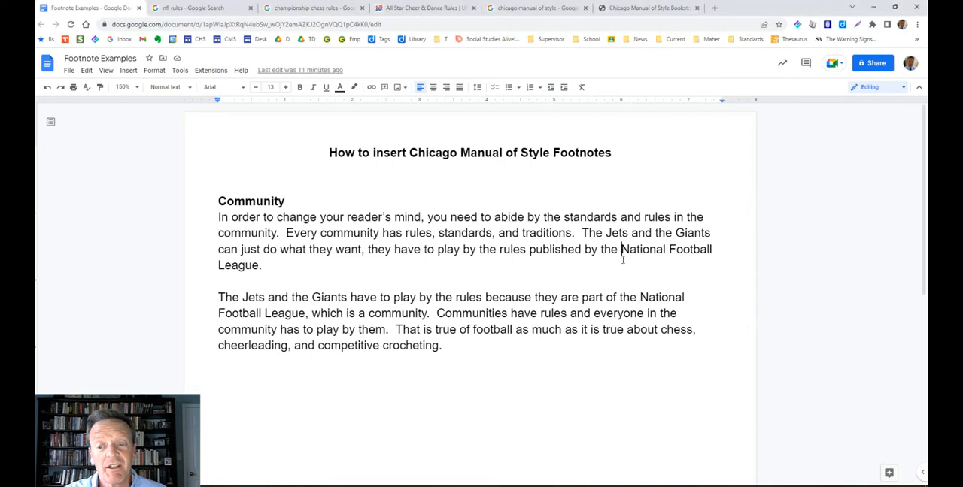
Open the 2022 NFL Rulebook page on NFL Football Operations from the "nfl rules" search results.
drag(621, 253, 622, 264)
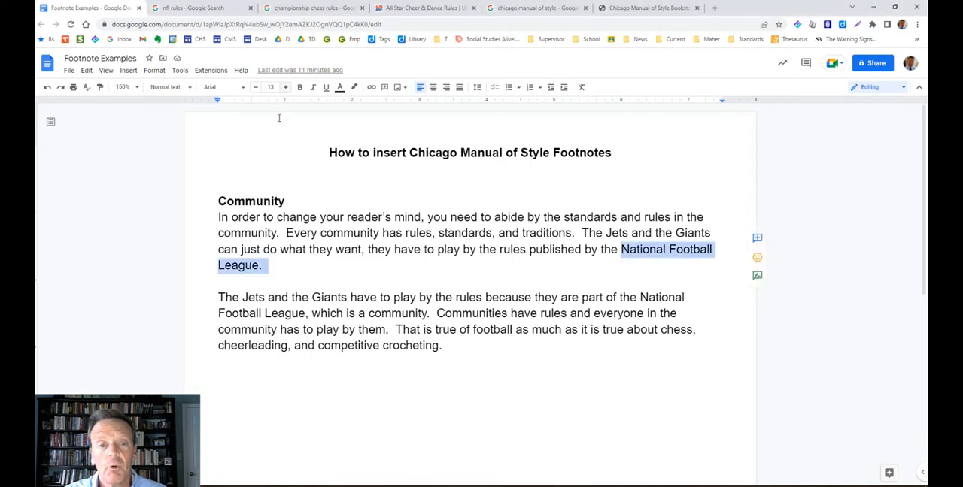
click(260, 137)
click(215, 7)
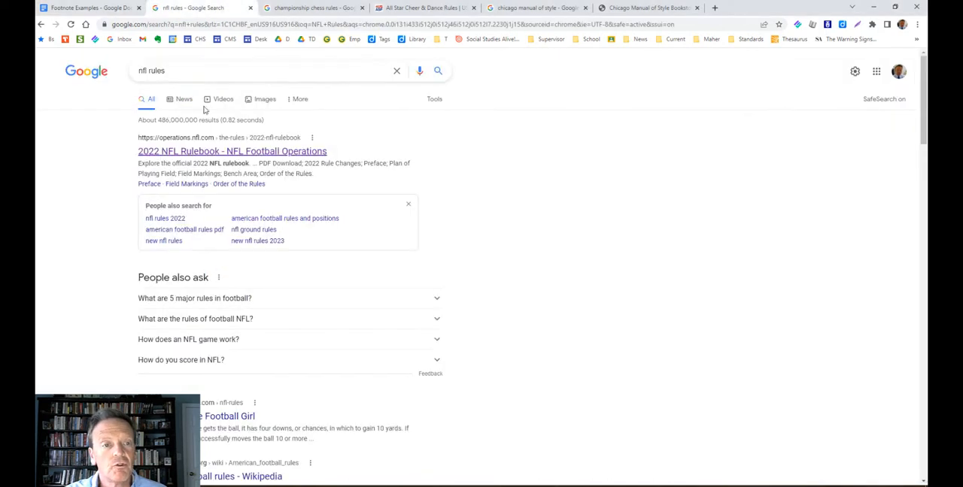
click(174, 154)
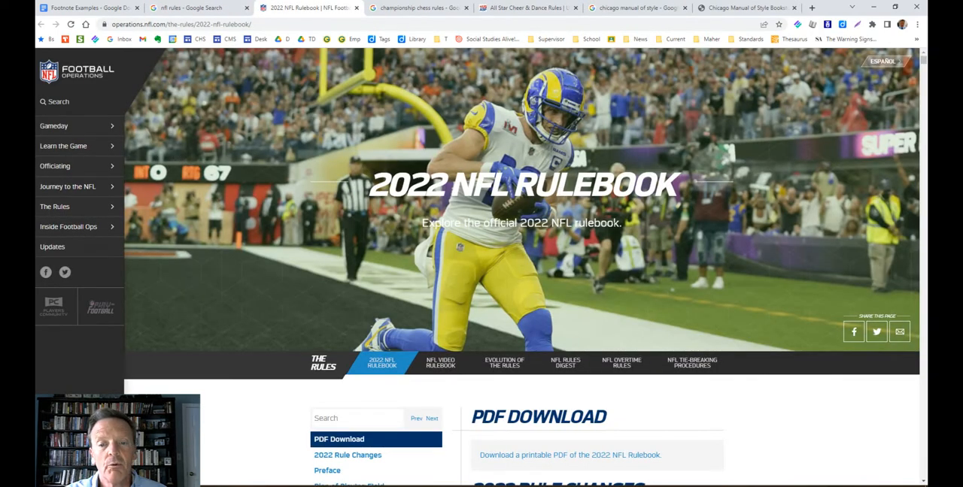
Skim the 2022 NFL Rulebook page and copy its web address.
scroll(644, 270, down, 5)
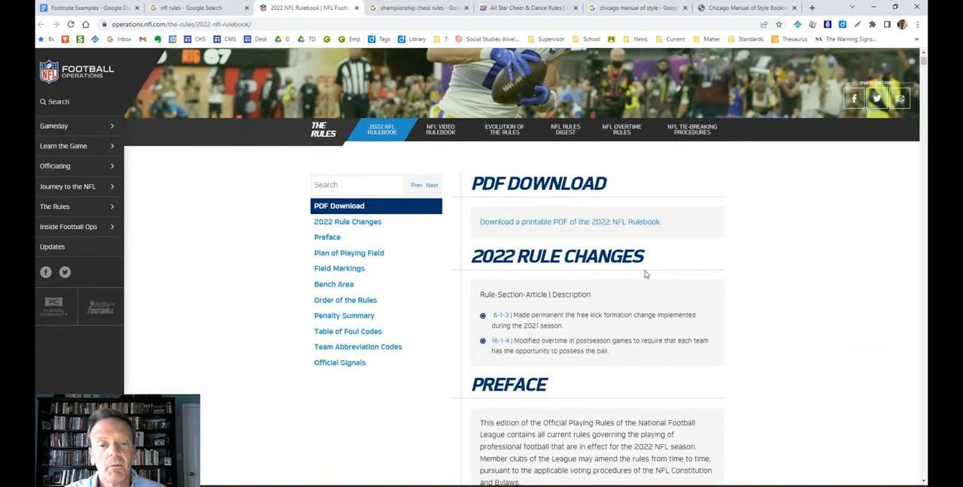
scroll(644, 274, down, 5)
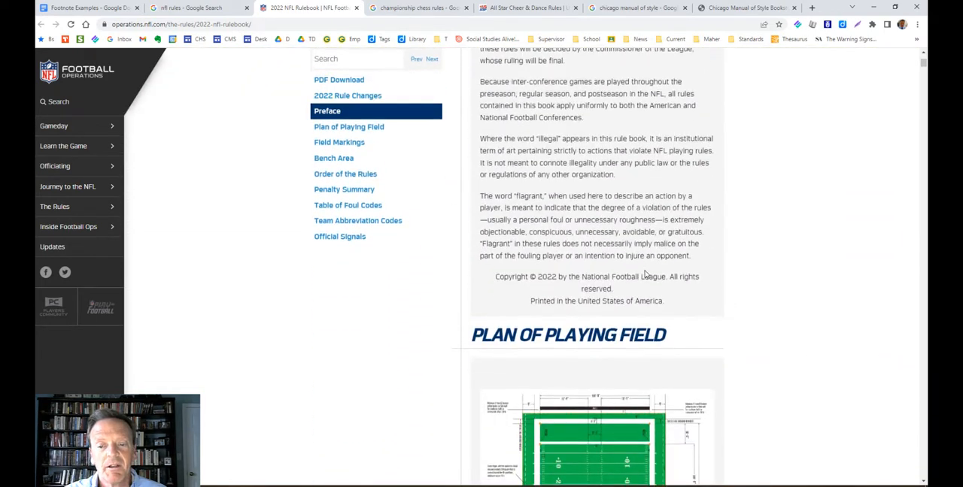
scroll(644, 274, down, 3)
scroll(645, 274, down, 3)
scroll(644, 276, up, 16)
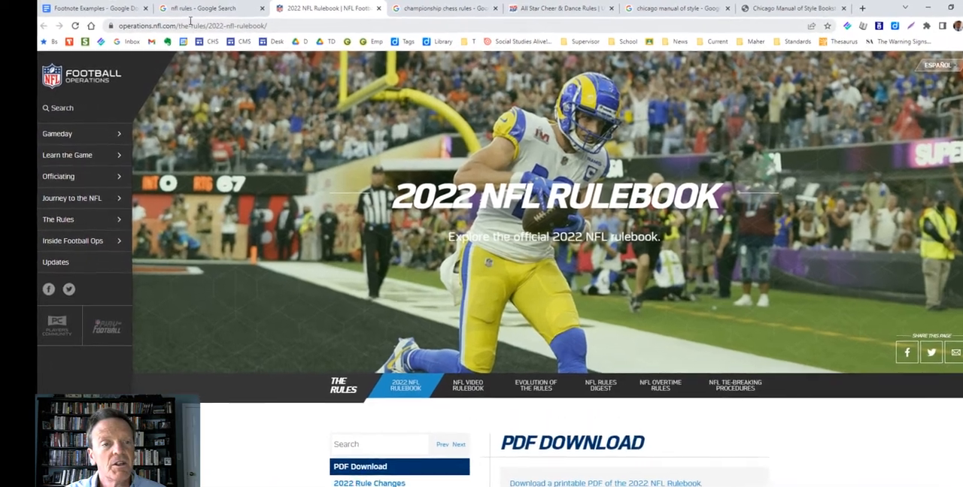
click(179, 22)
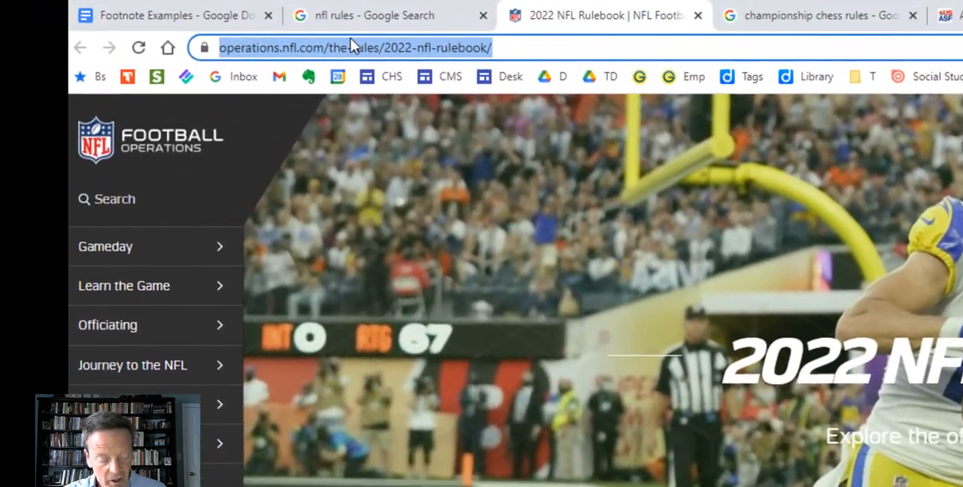
key(ctrl+c)
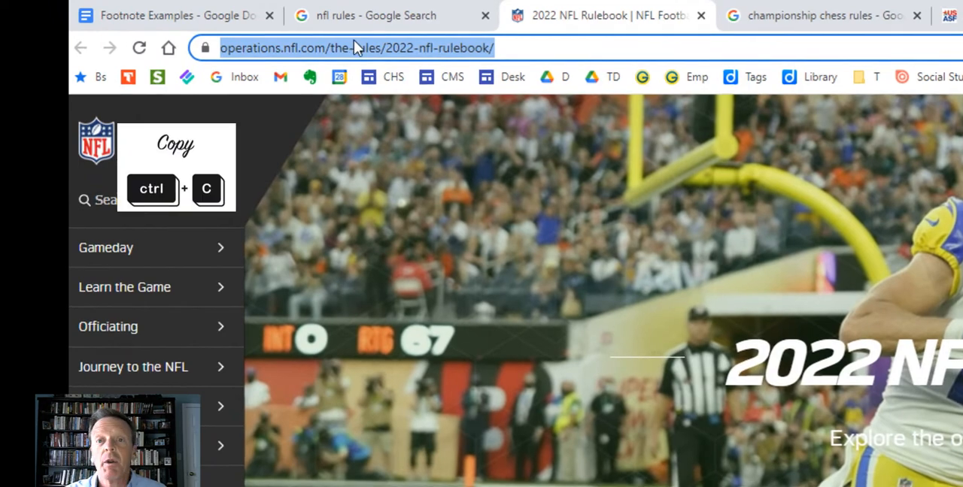
right_click(355, 44)
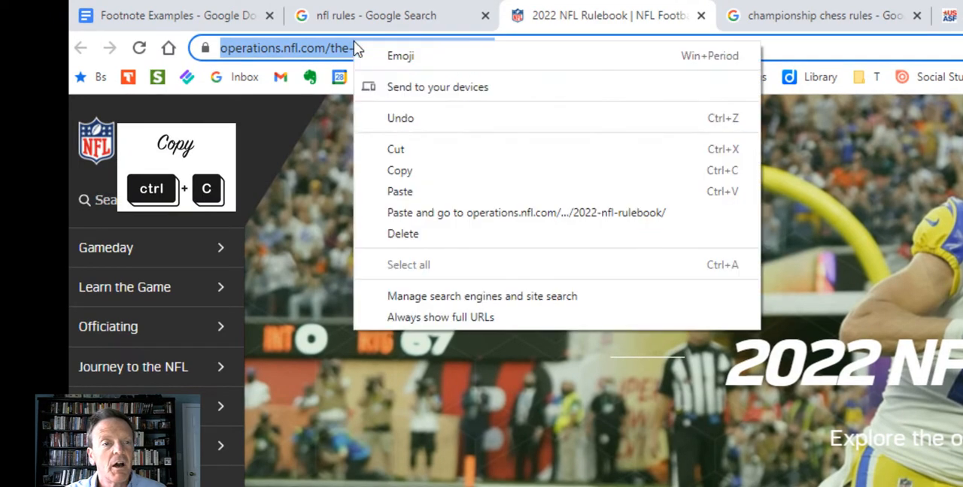
click(402, 170)
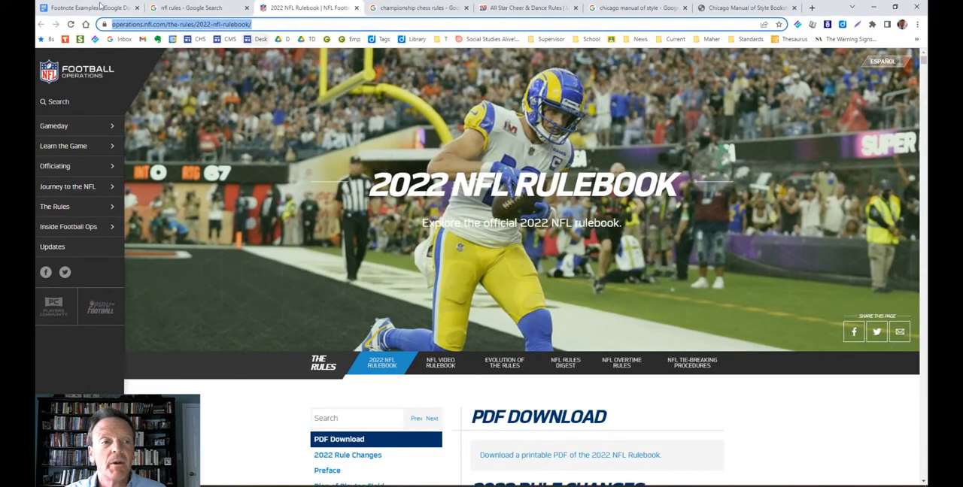
Return to the Footnote Examples document and open its citations tool with the Chicago Author-Date (17th ed.) style.
click(93, 8)
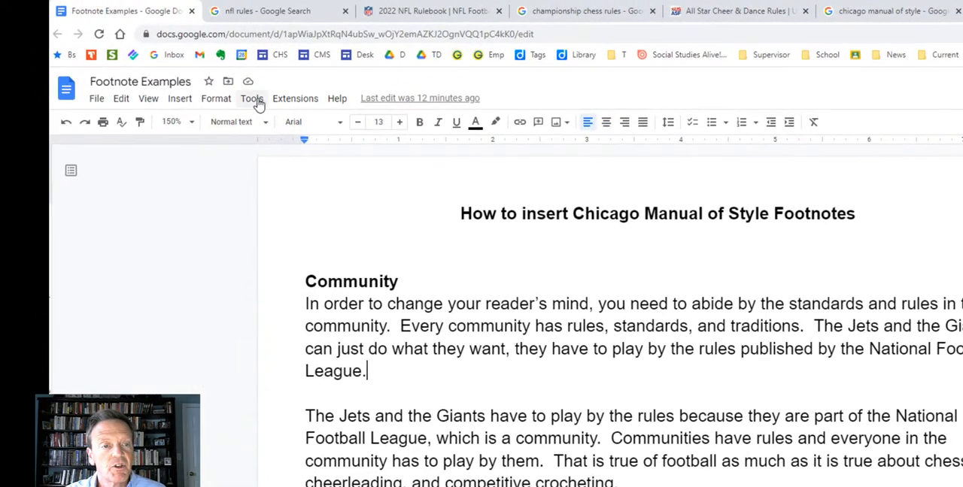
click(252, 103)
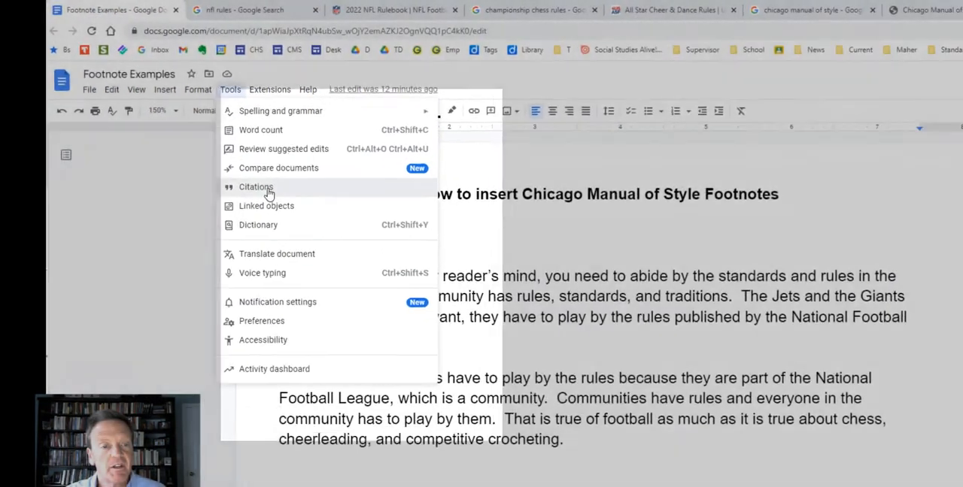
click(256, 187)
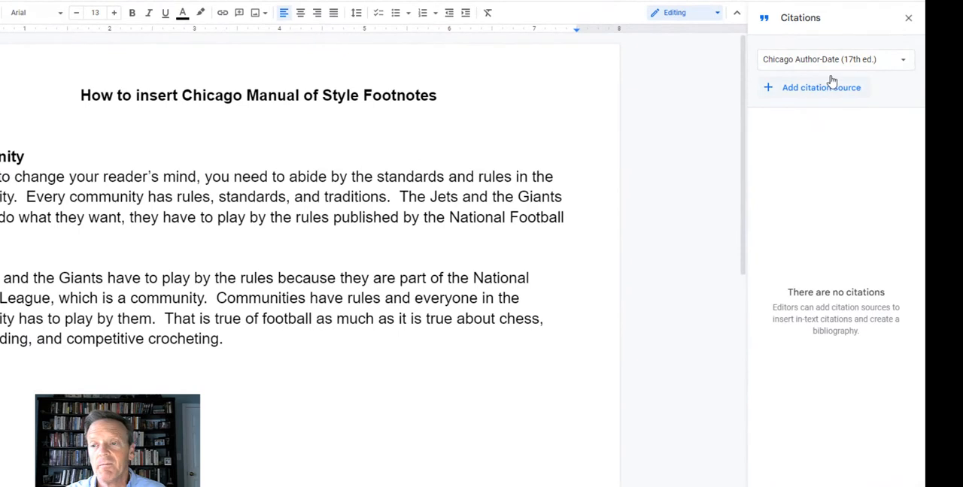
click(823, 62)
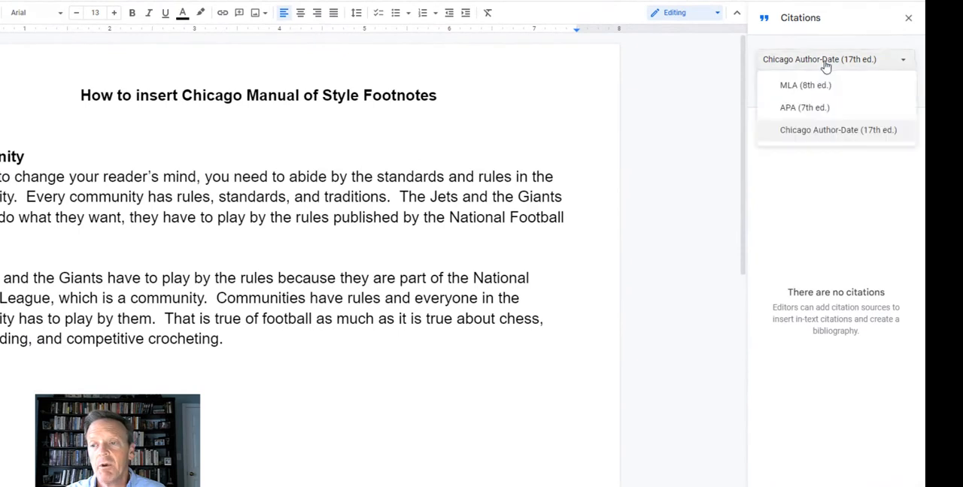
click(818, 132)
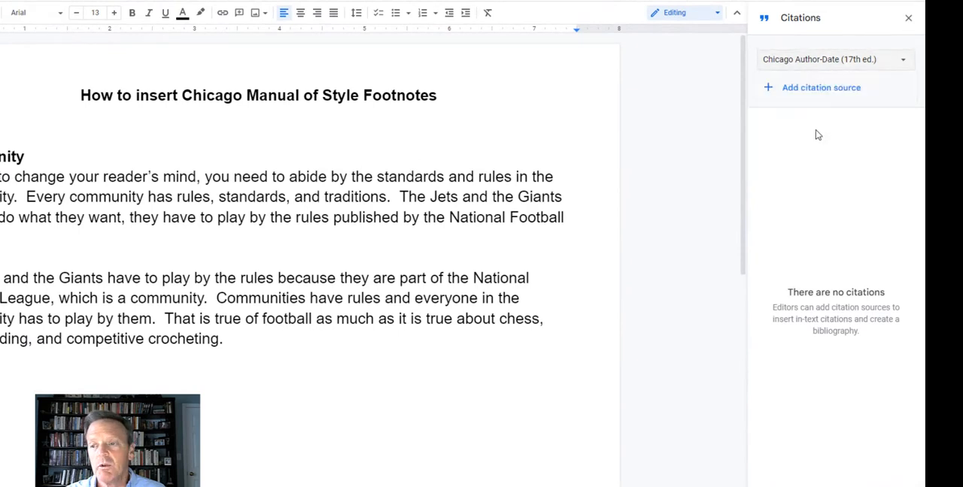
Start a new citation source of type Website and look it up with the copied rulebook URL.
click(769, 89)
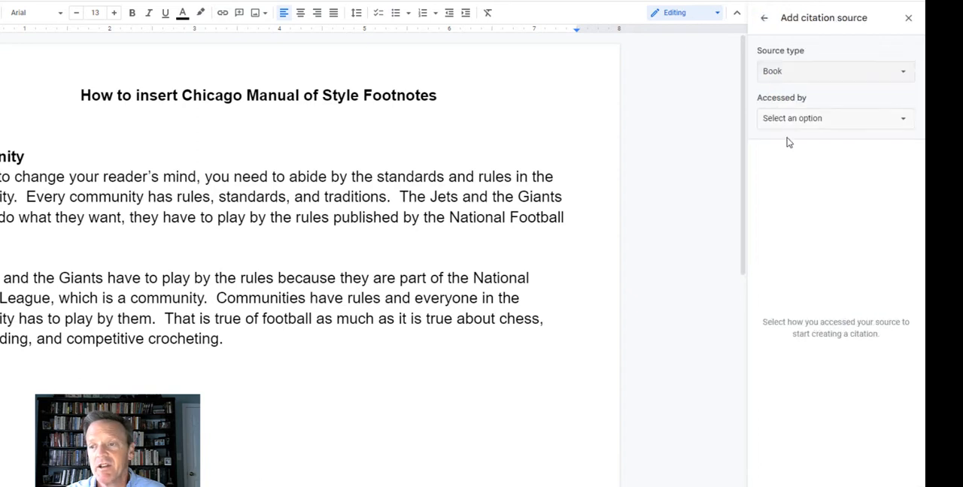
click(820, 73)
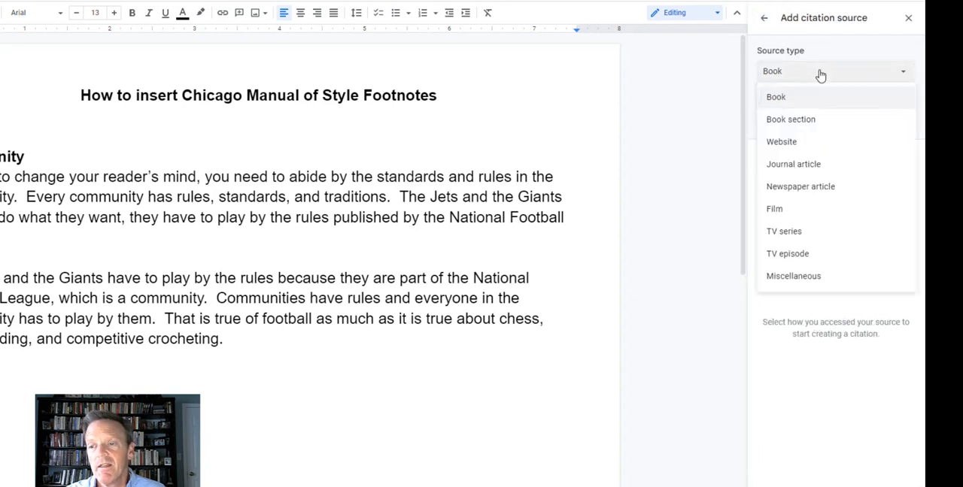
click(797, 143)
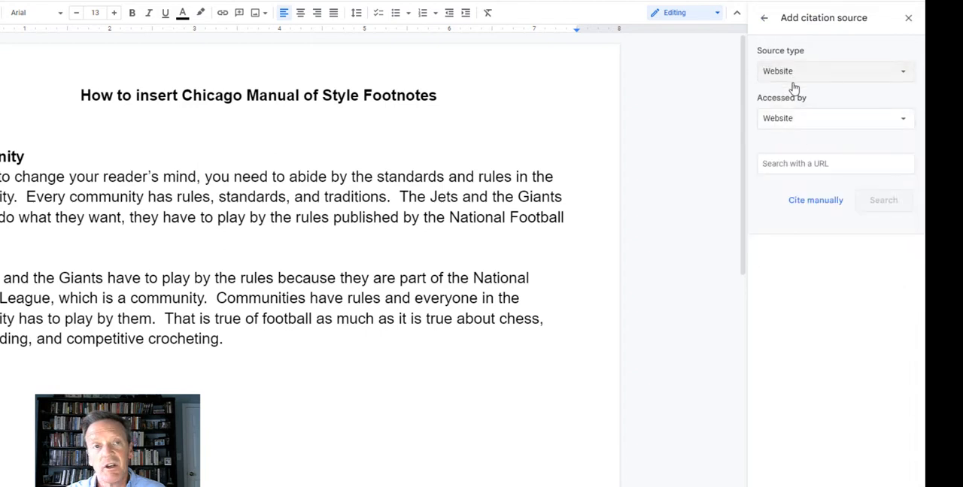
click(792, 163)
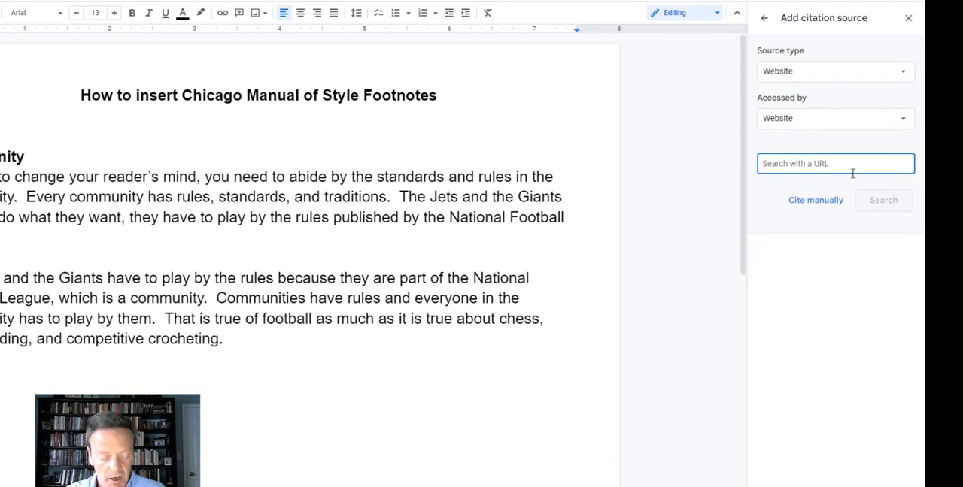
key(ctrl+v)
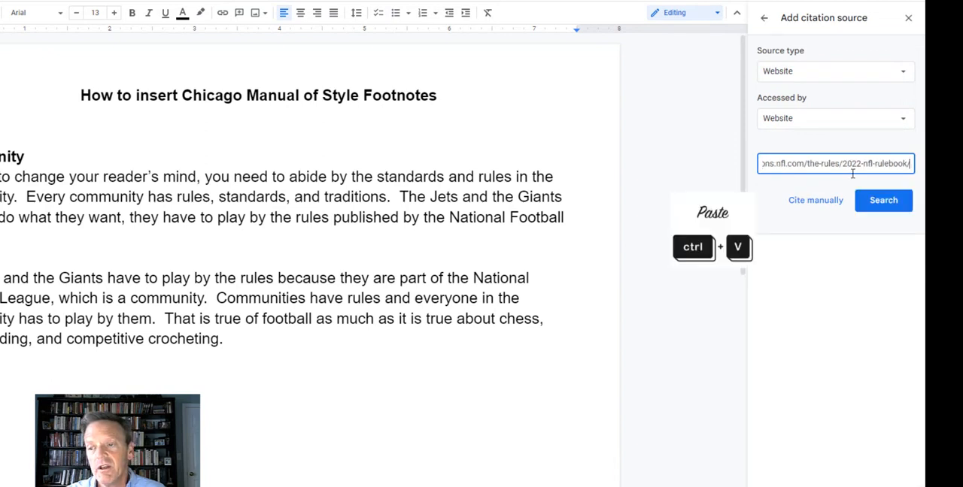
click(883, 209)
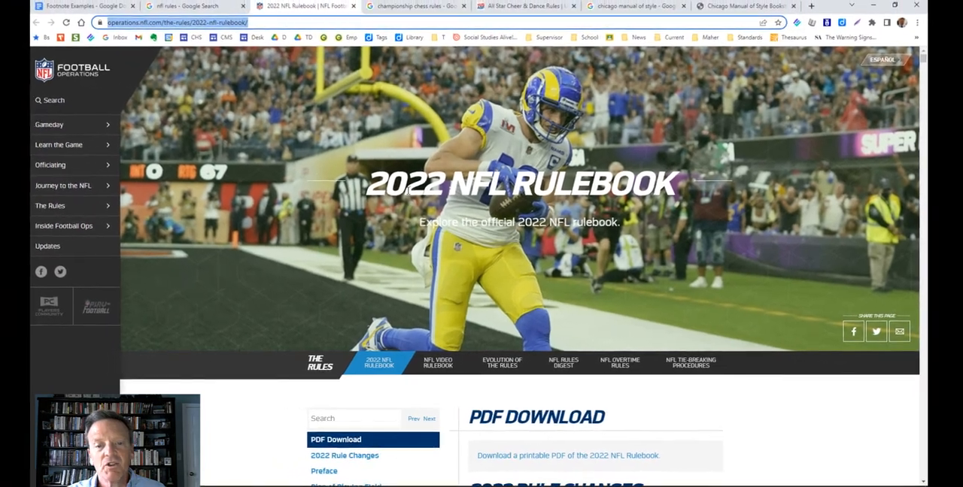
Continue with the found rulebook source, set its published year to 2022, and add it to the document's citations.
scroll(410, 194, down, 15)
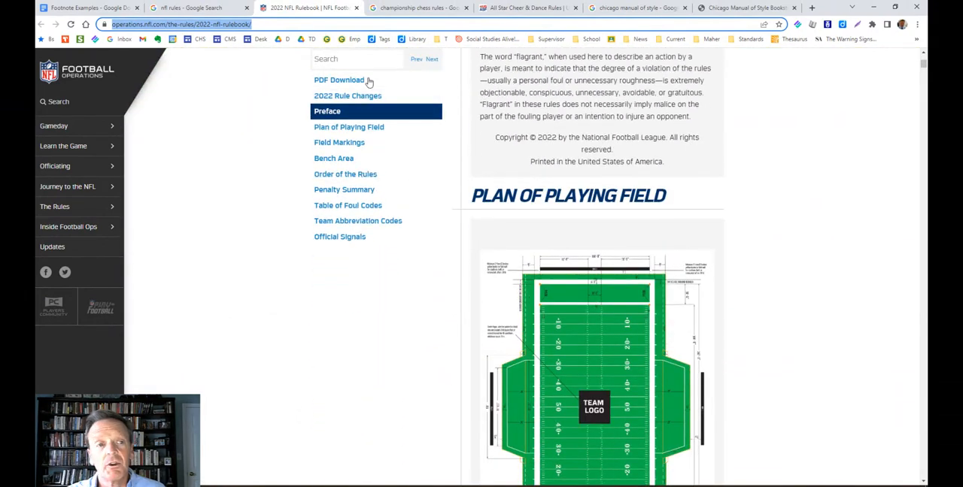
click(66, 7)
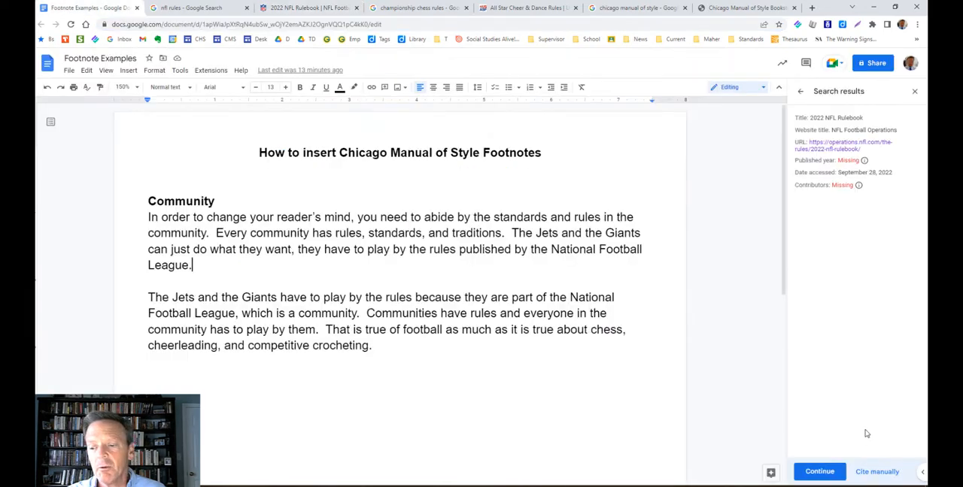
click(822, 472)
scroll(817, 383, down, 4)
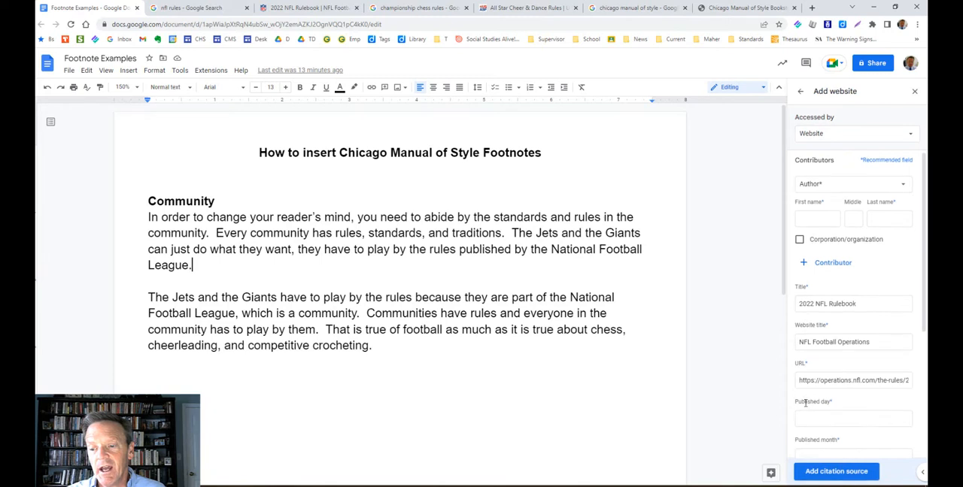
click(831, 309)
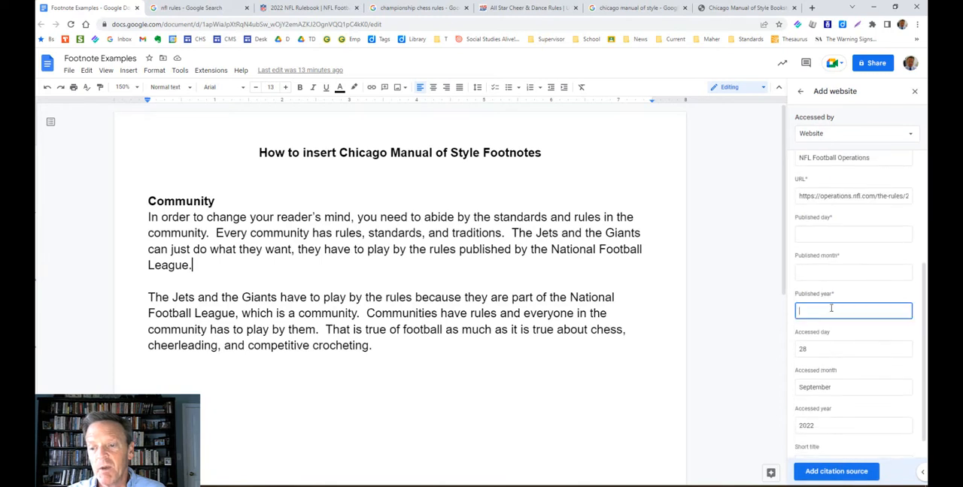
text(2022)
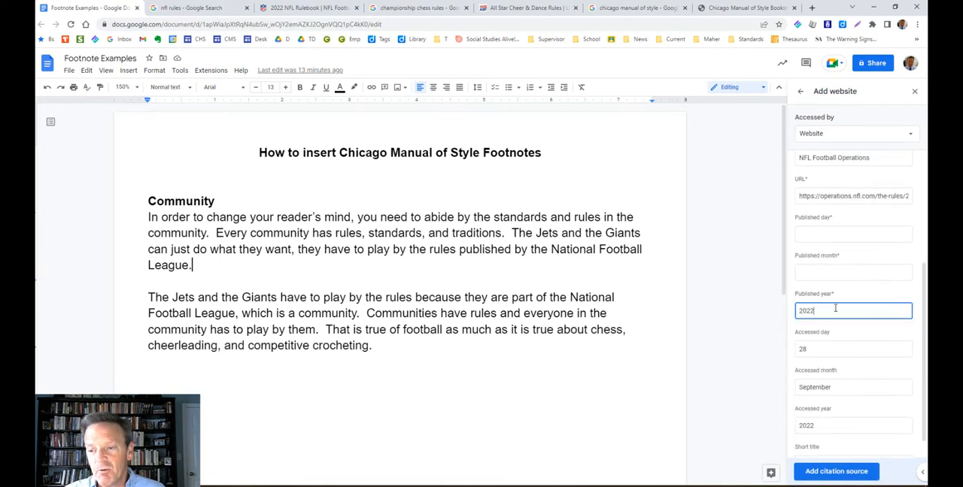
click(823, 474)
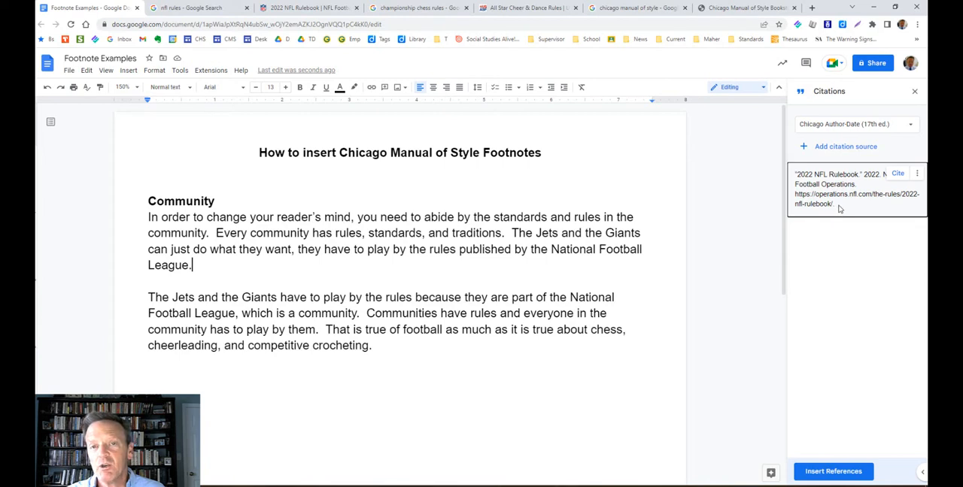
Copy the full text of the 2022 NFL Rulebook citation from the citations list.
drag(840, 209, 793, 173)
key(ctrl+c)
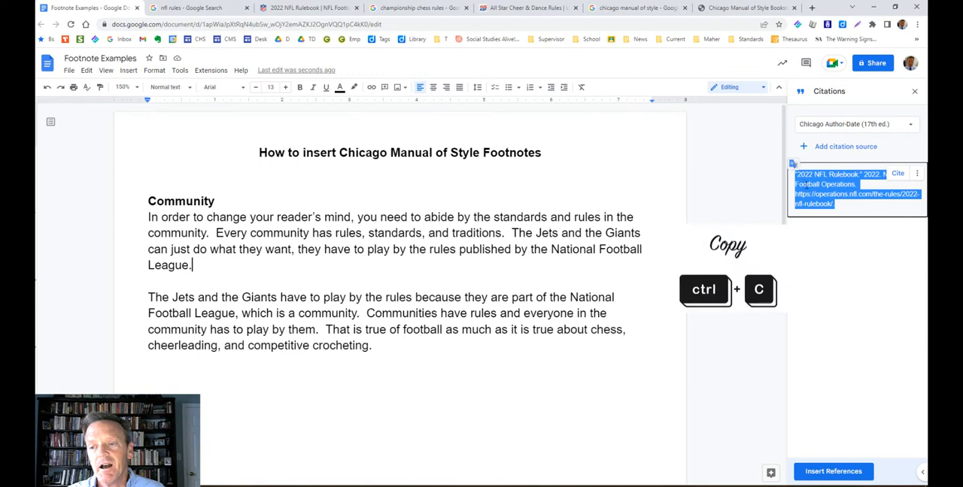
right_click(806, 184)
click(761, 196)
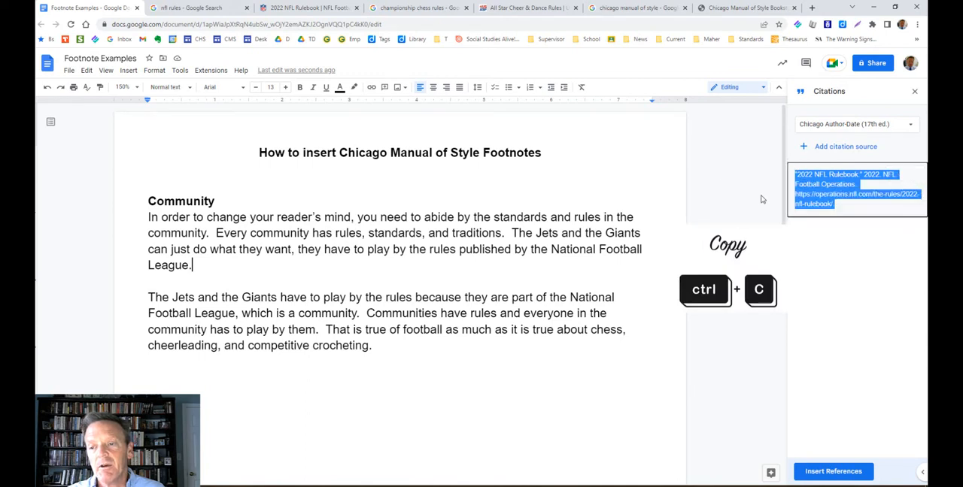
Insert a footnote containing the copied citation after "National Football League." in the first paragraph, and turn the footnote's URL into a hyperlink.
click(194, 263)
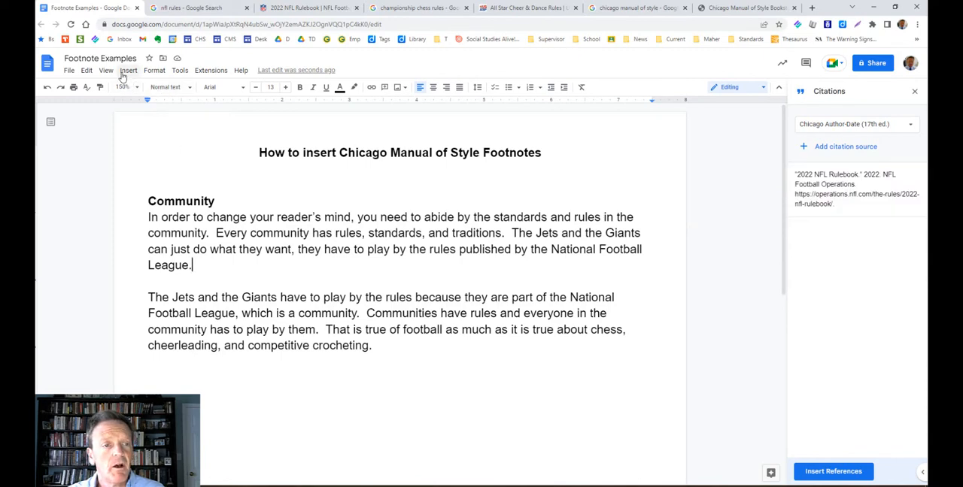
click(126, 70)
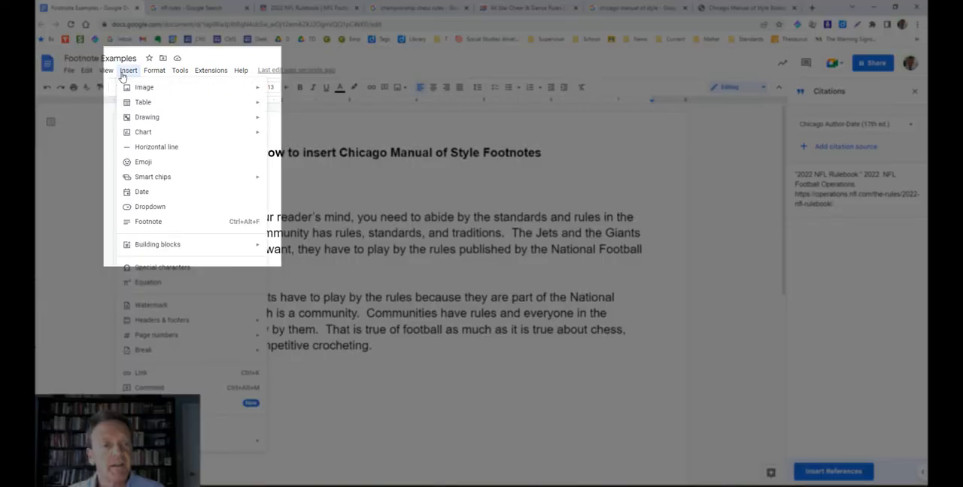
click(138, 224)
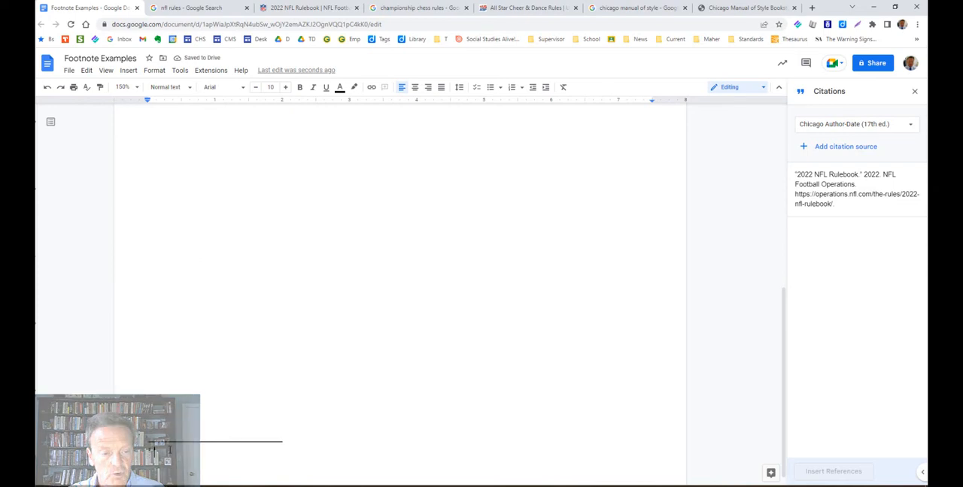
key(ctrl+v)
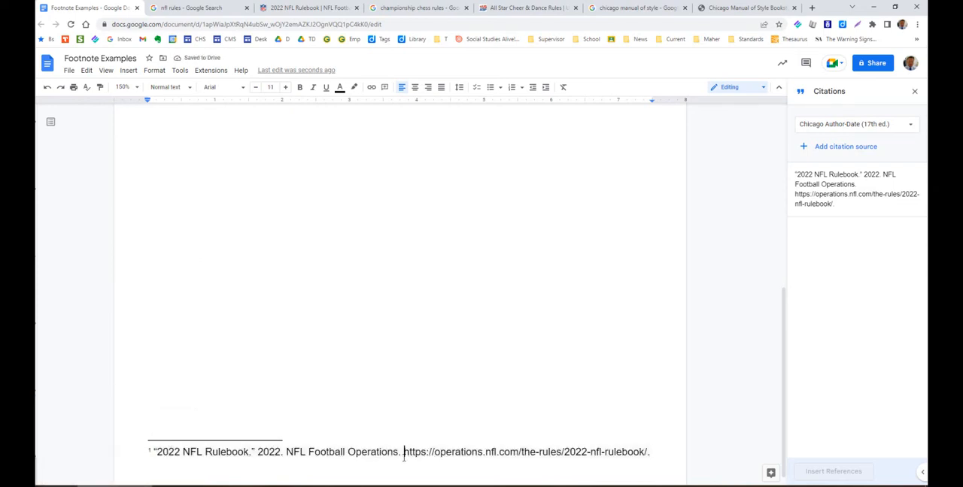
drag(404, 454, 650, 454)
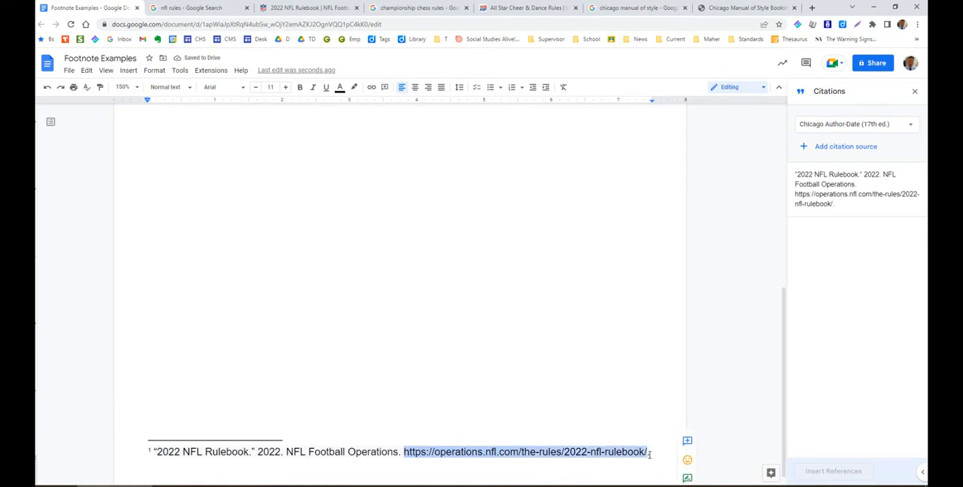
key(ctrl+k)
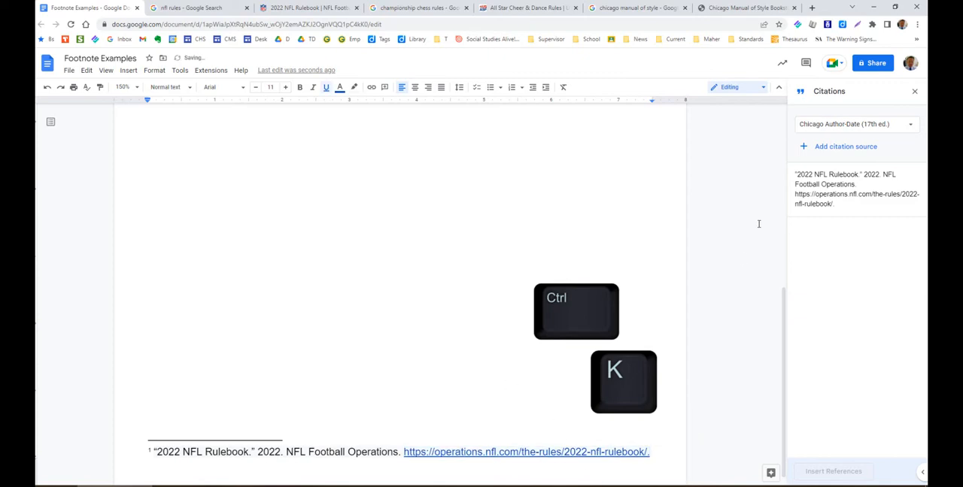
Test the first footnote by going to it from its reference, opening its rulebook link, and returning to the document.
scroll(576, 342, up, 10)
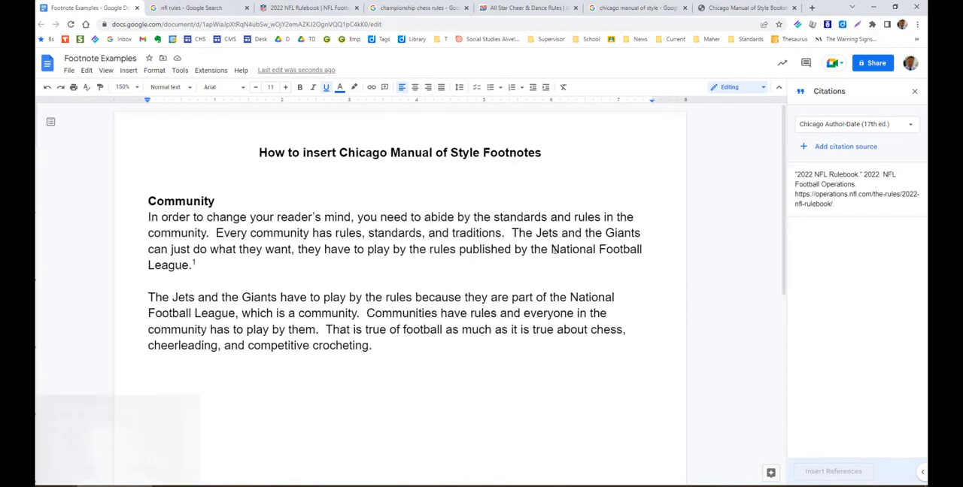
click(193, 264)
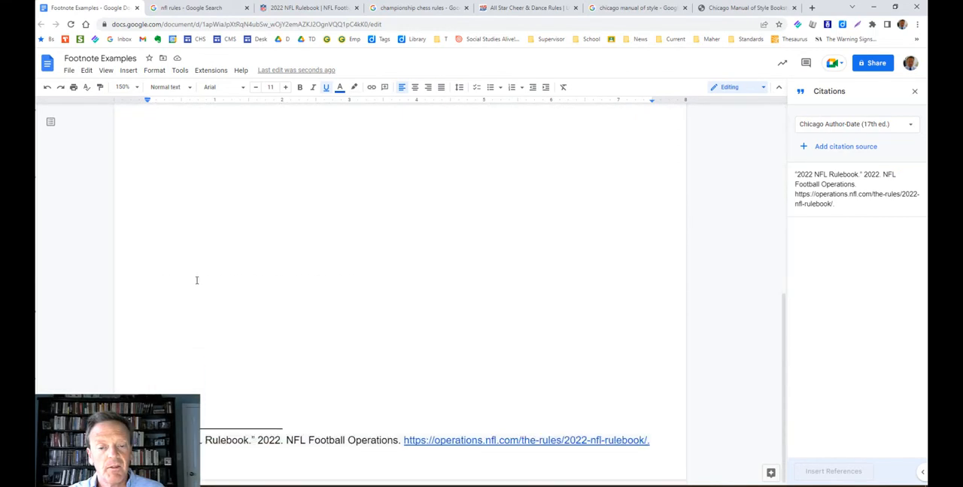
click(486, 440)
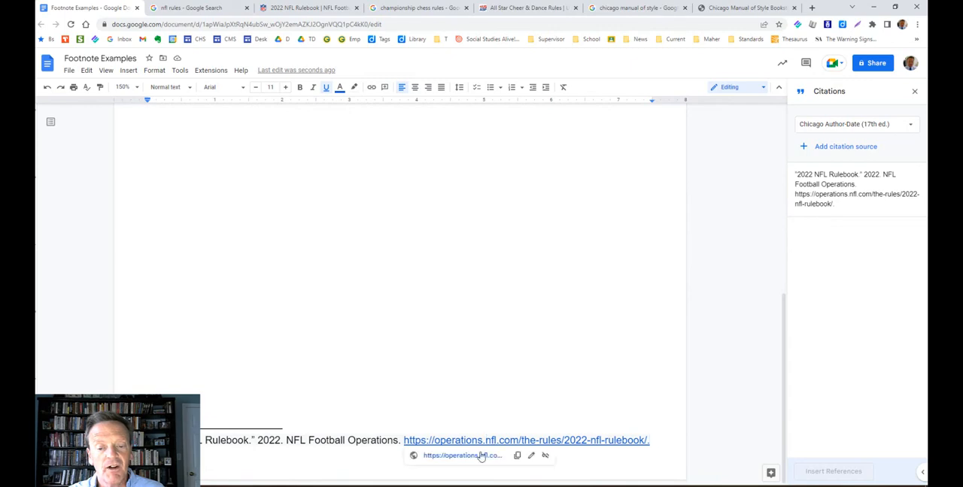
click(481, 458)
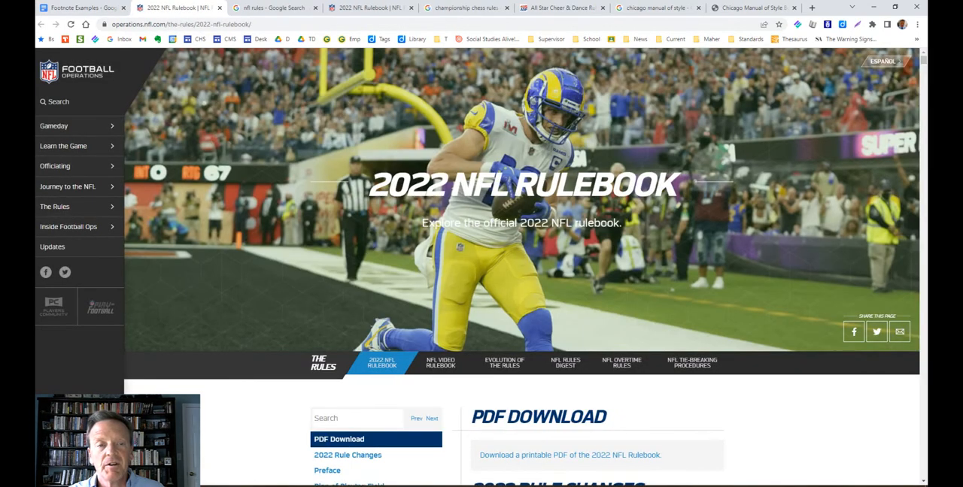
click(90, 7)
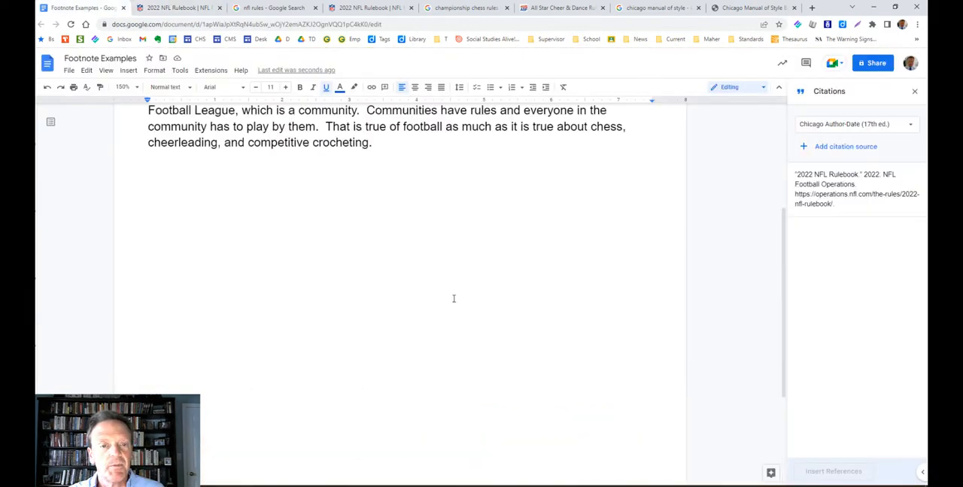
scroll(454, 299, up, 5)
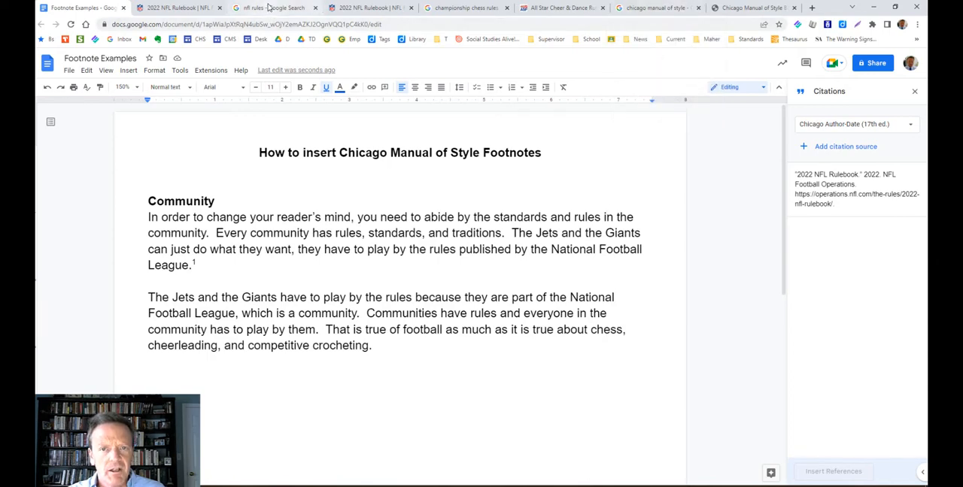
Open the FIDE world championship match rules and regulations PDF from the "championship chess rules" search results and skim it.
click(462, 8)
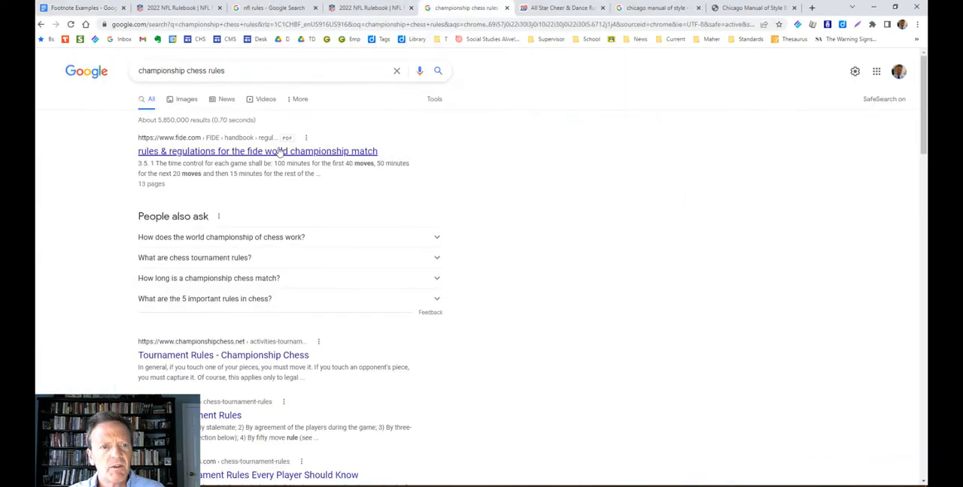
click(184, 153)
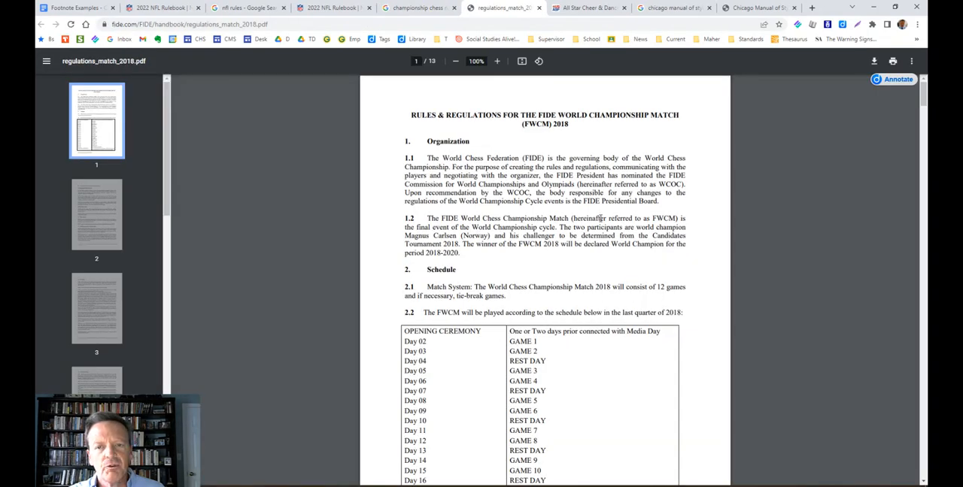
scroll(600, 218, down, 5)
scroll(600, 223, up, 5)
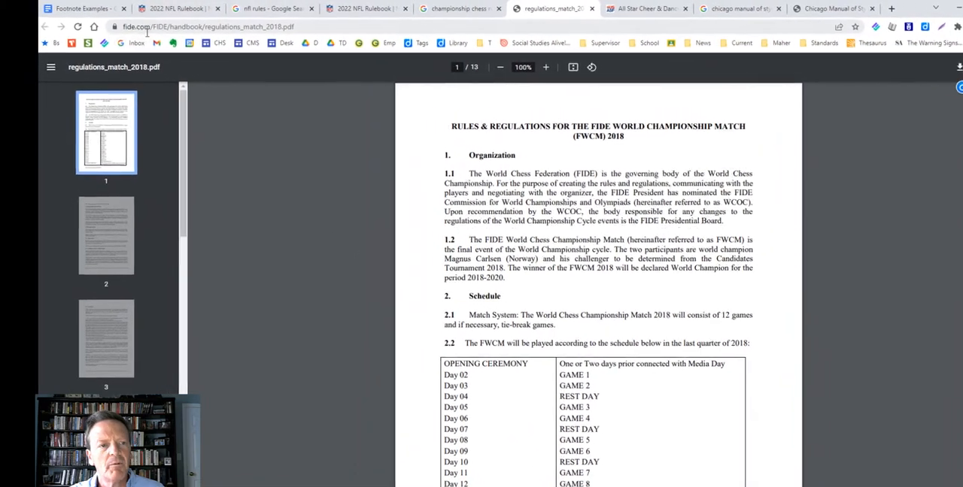
Shorten the PDF's web address to fide.com to check the publisher's home page, and go back to the regulations PDF.
drag(147, 26, 340, 32)
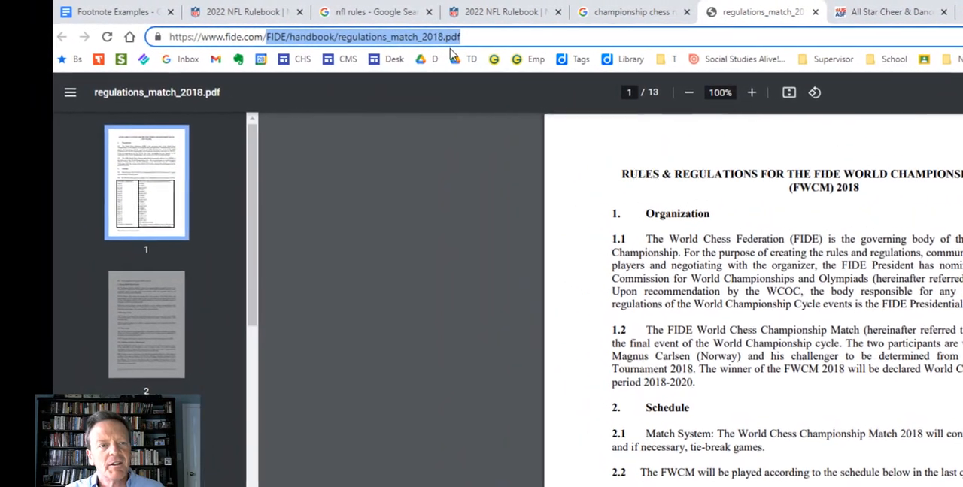
key(BackSpace)
key(Return)
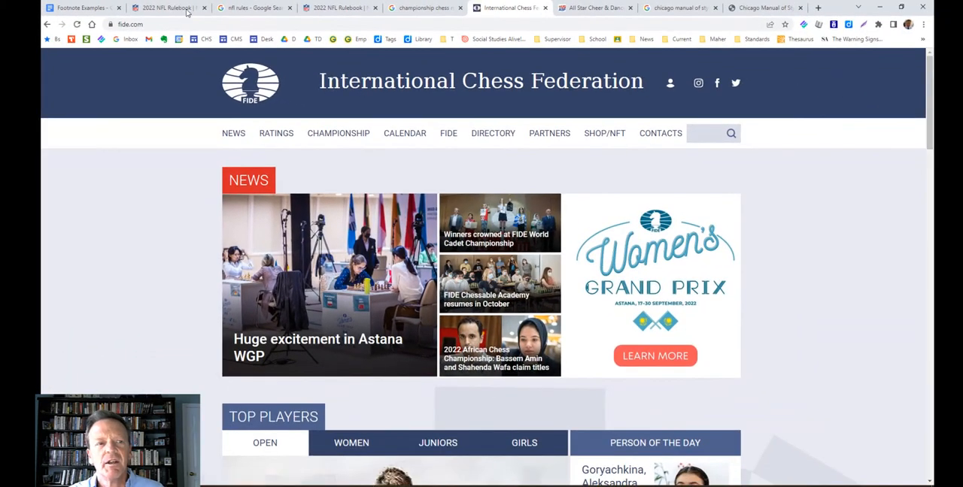
click(47, 25)
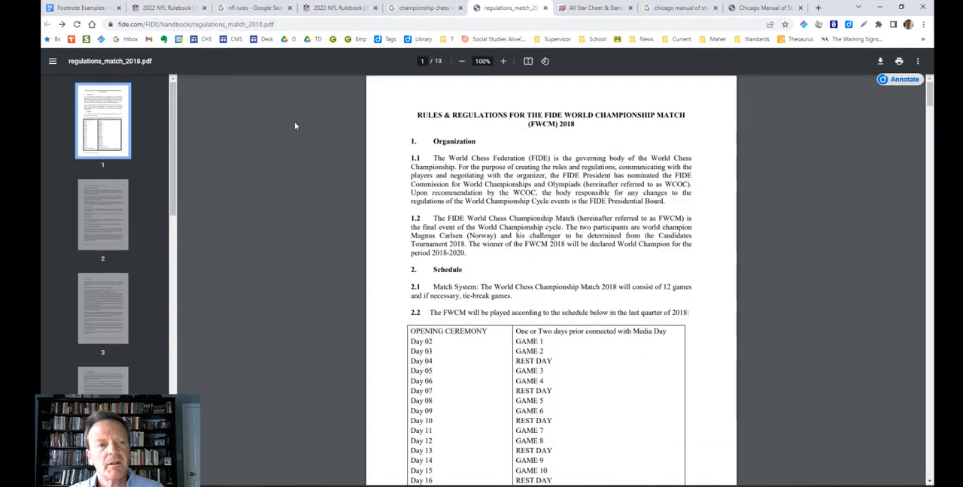
Copy the full URL of the FIDE regulations PDF and return to the Footnote Examples document.
click(179, 24)
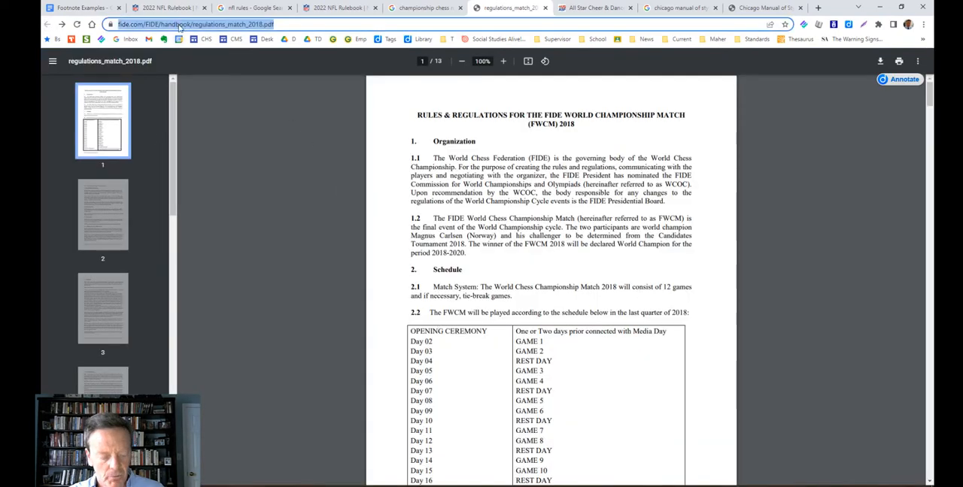
key(ctrl+c)
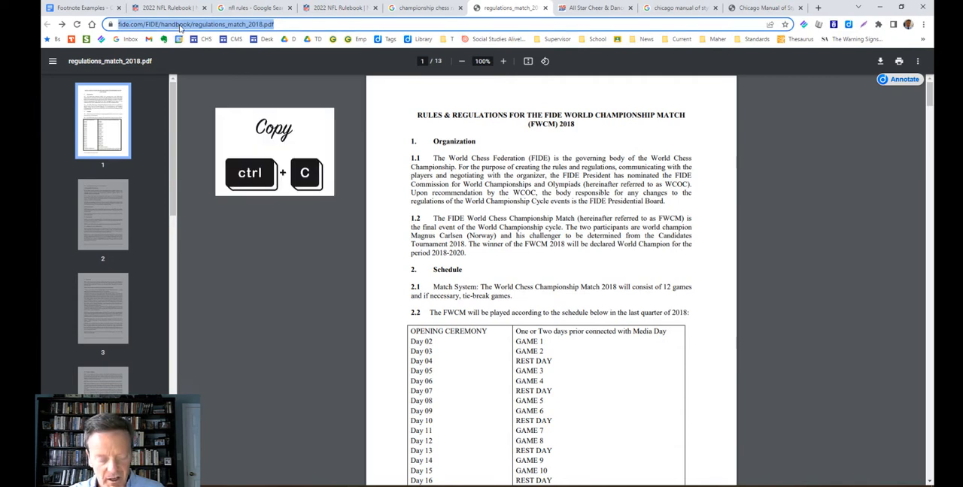
click(82, 8)
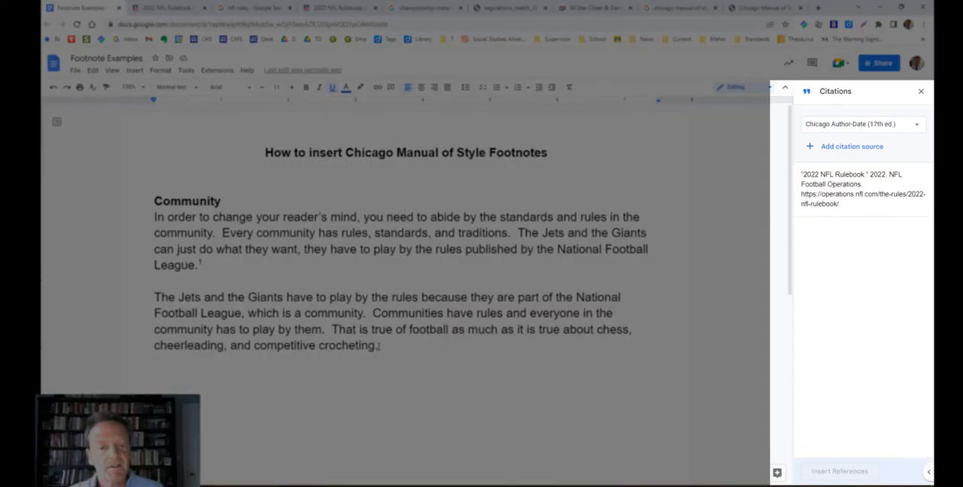
Start a new citation source of type Website and look it up with the copied FIDE regulations URL.
click(855, 147)
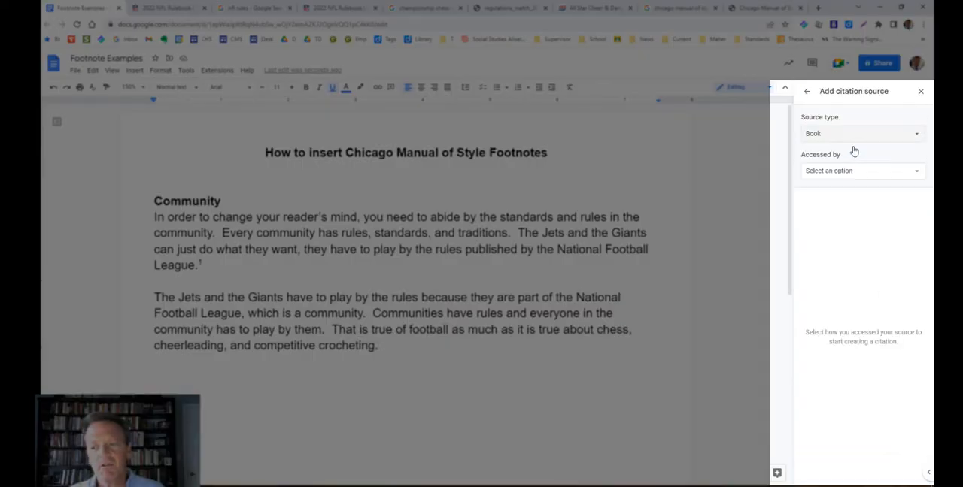
click(848, 136)
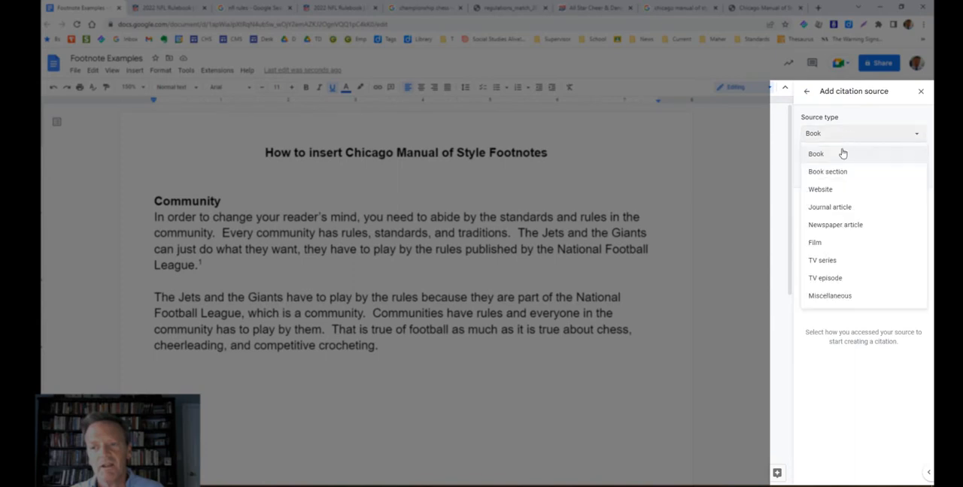
click(825, 190)
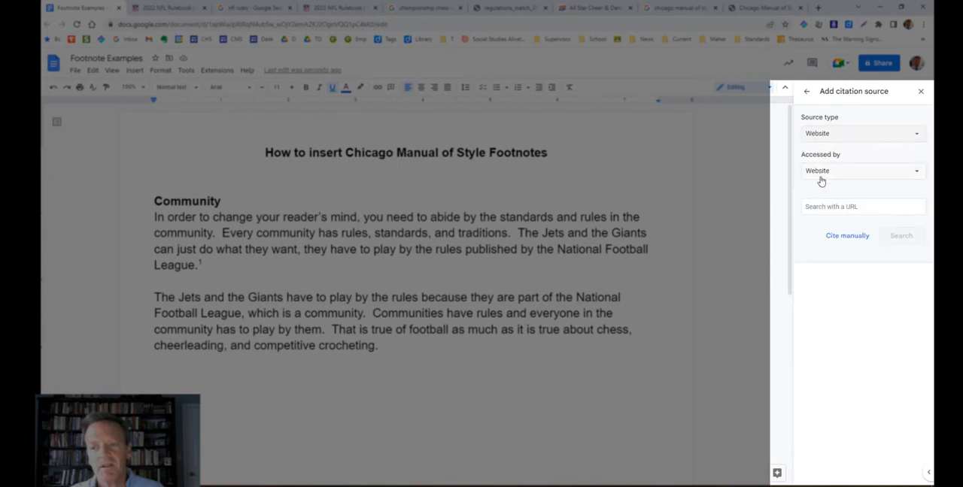
click(823, 212)
key(ctrl+v)
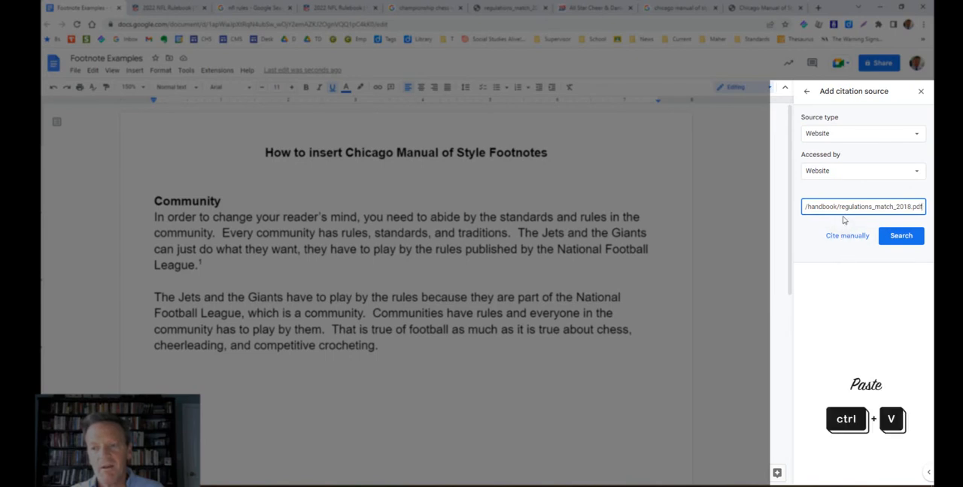
click(906, 239)
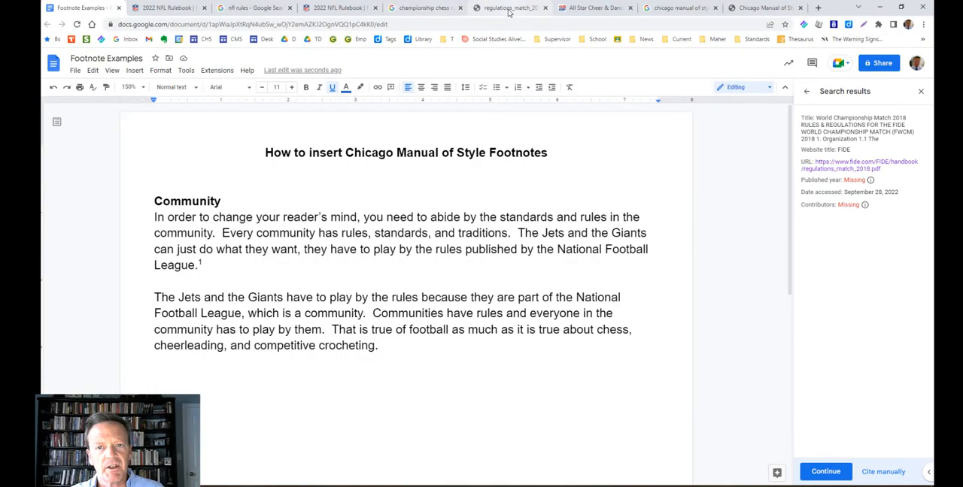
Check the PDF for its year, continue with the found FIDE source, and add it to the citations with published year 2018.
click(509, 9)
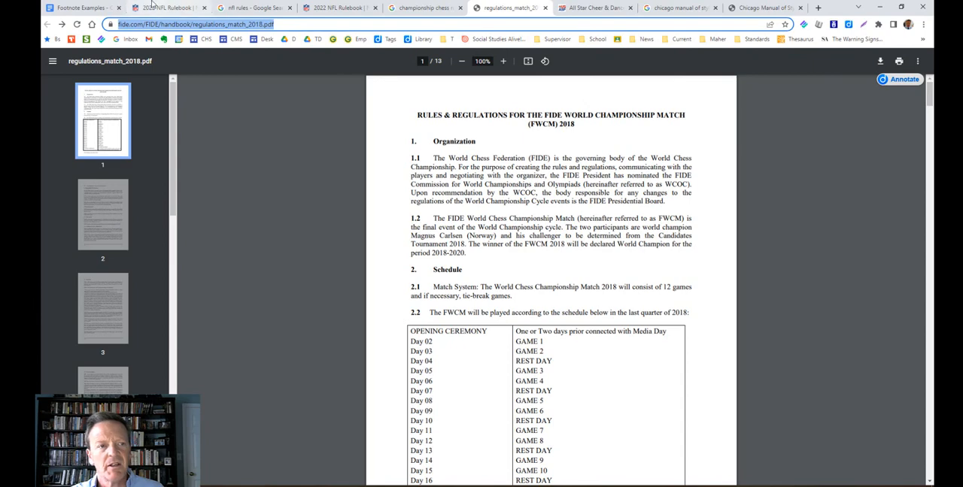
click(101, 8)
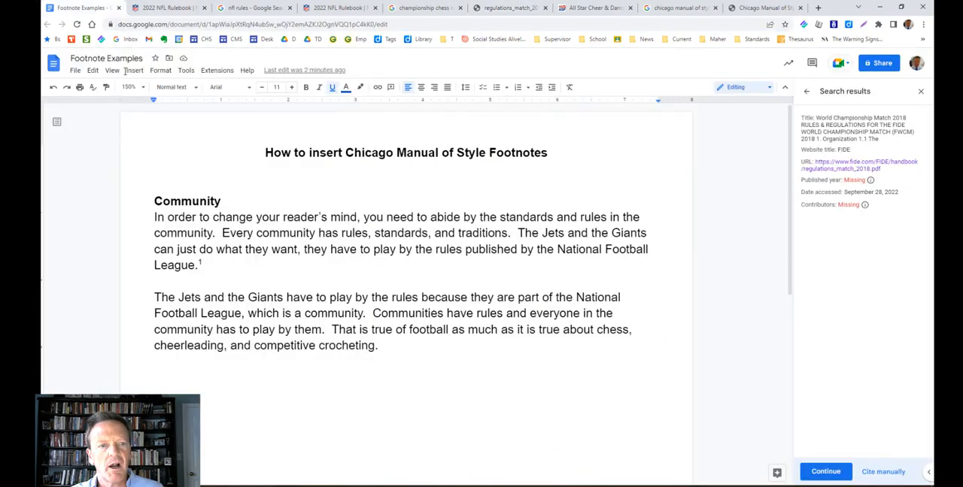
click(827, 472)
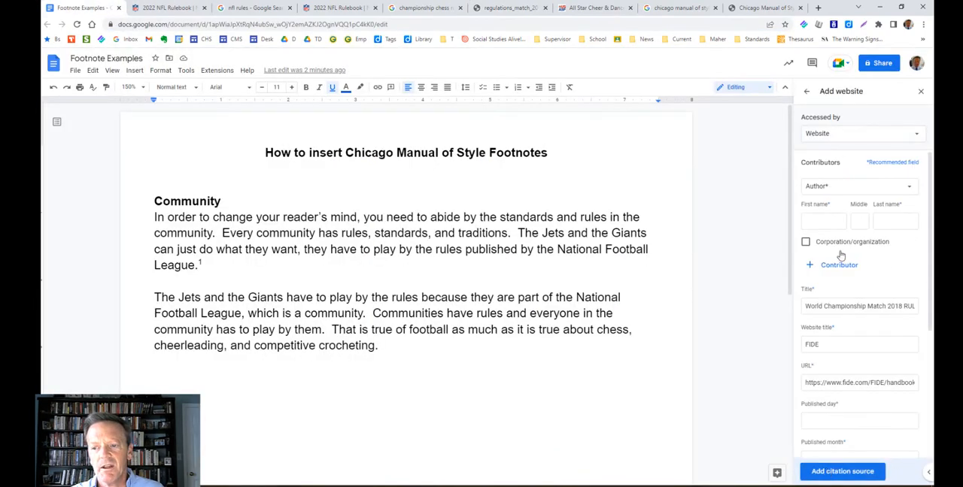
scroll(842, 284, down, 3)
scroll(843, 284, down, 2)
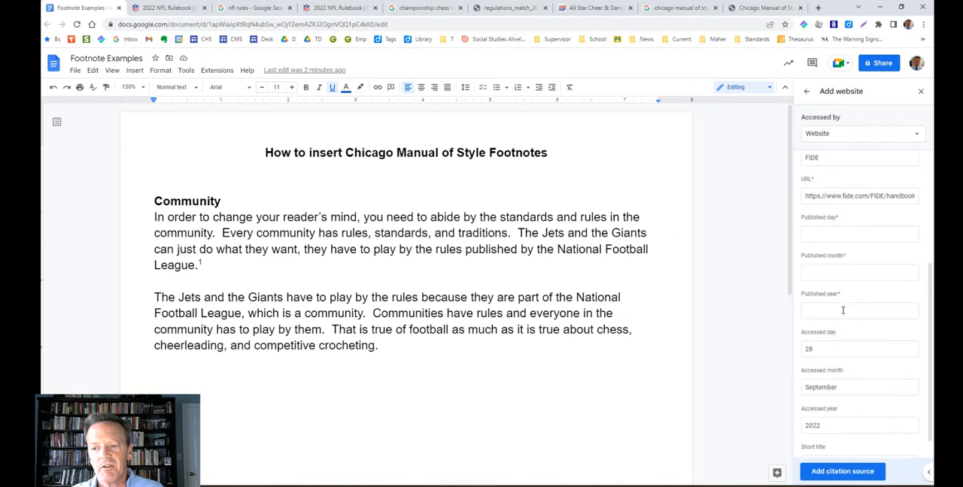
click(843, 312)
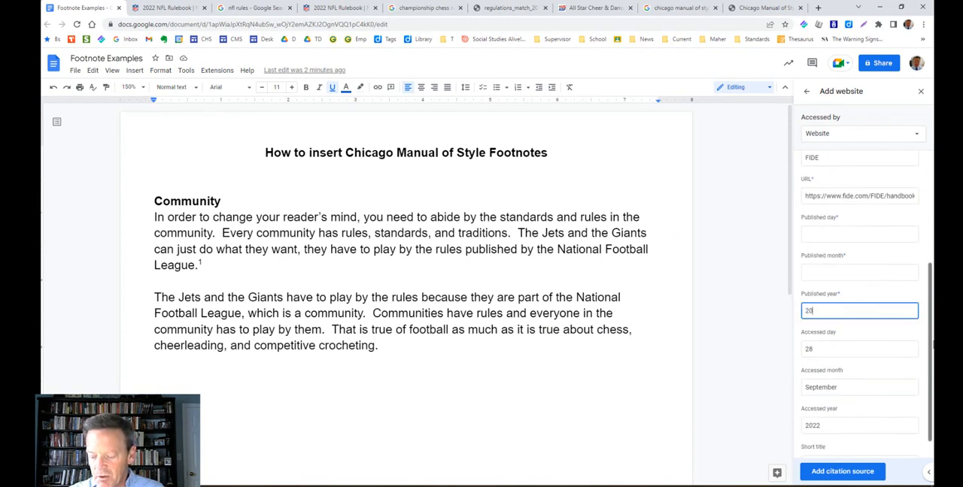
text(2018)
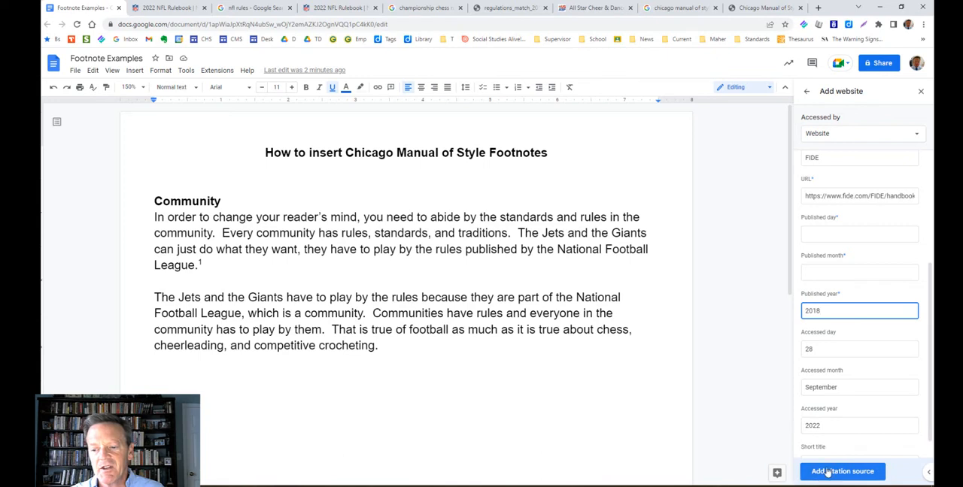
click(826, 472)
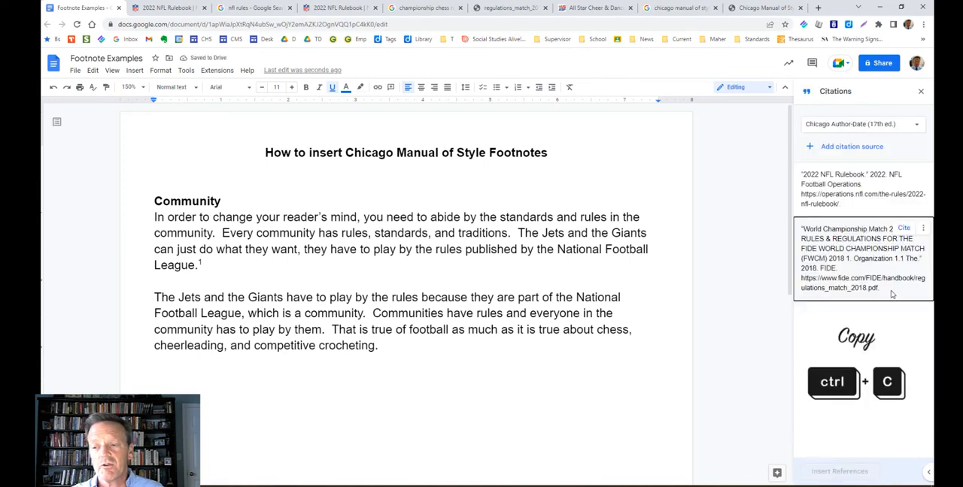
Copy the full FIDE World Championship Match citation and paste it into a new footnote after "chess" in the second paragraph.
drag(890, 293, 799, 227)
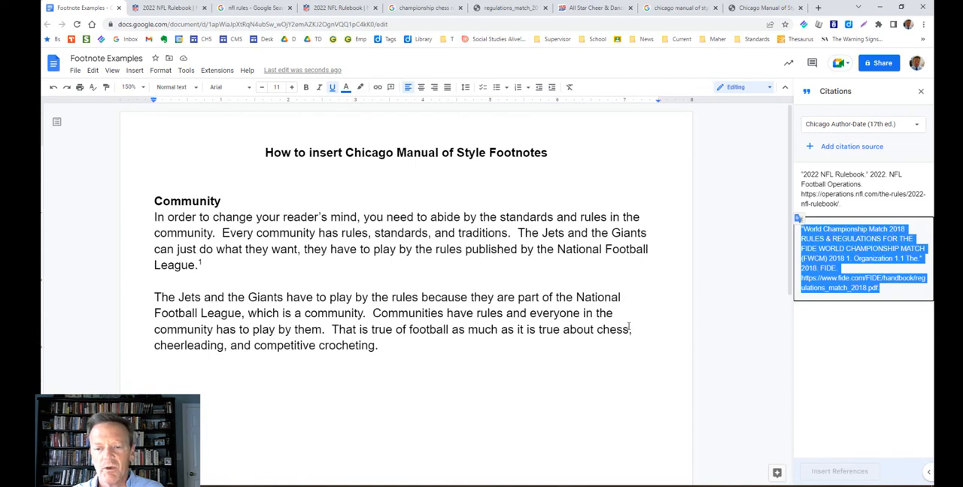
click(630, 329)
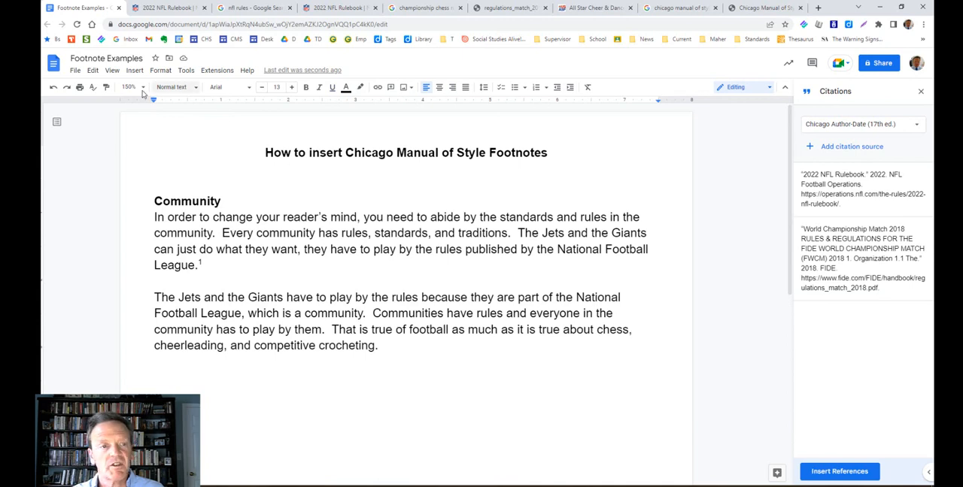
click(134, 70)
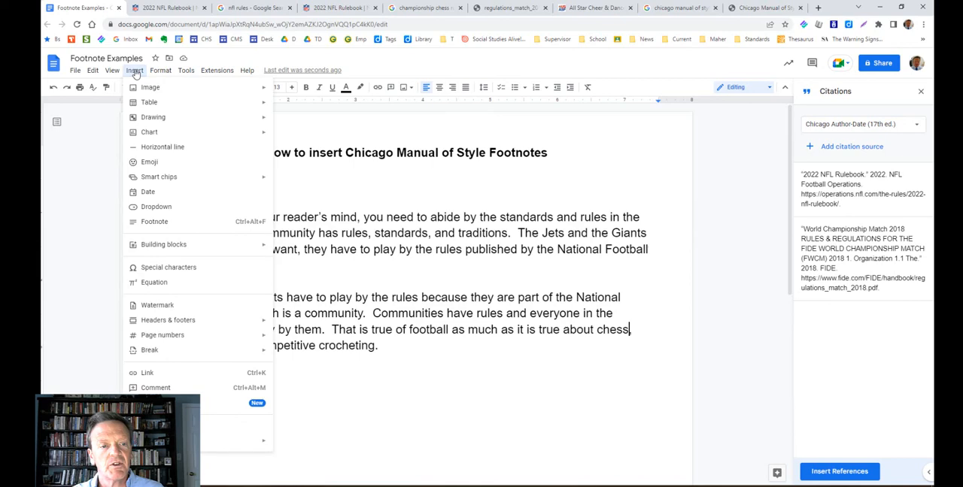
click(157, 222)
key(ctrl+v)
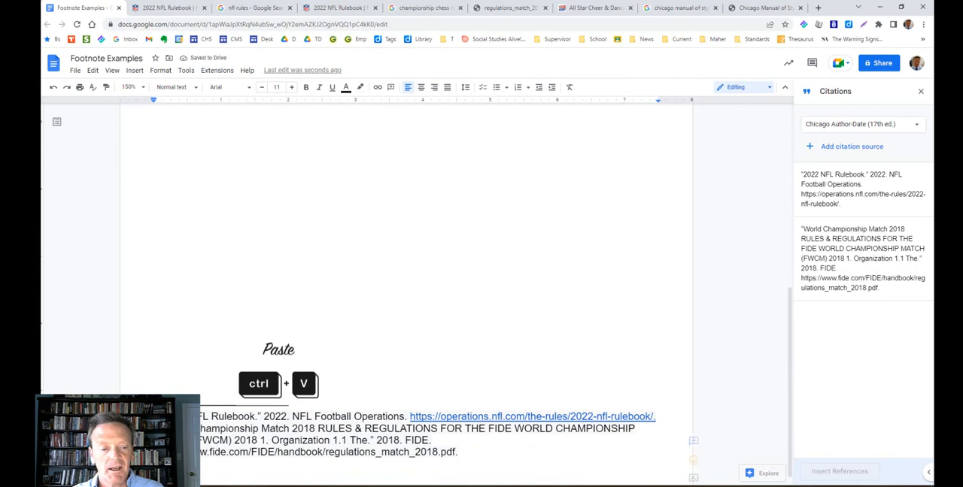
Turn the FIDE regulations URL in the second footnote into a hyperlink.
drag(154, 452, 456, 454)
key(ctrl+k)
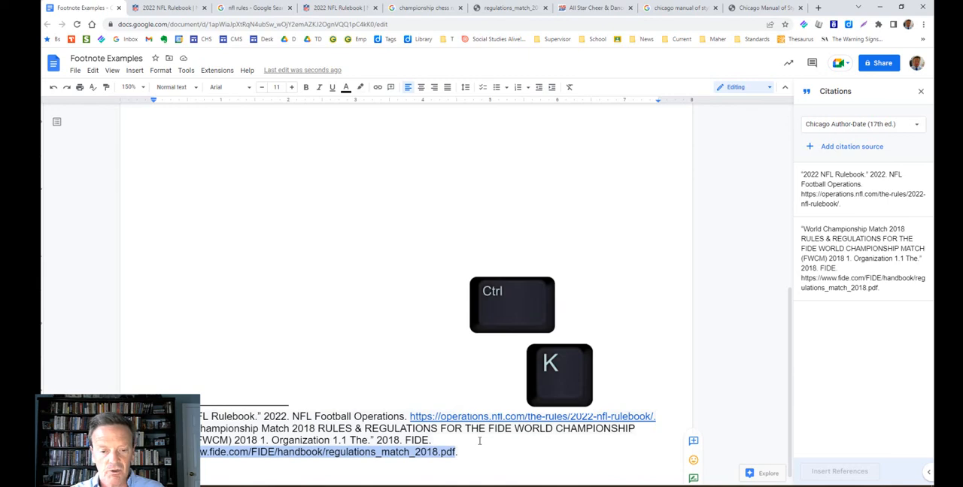
key(Return)
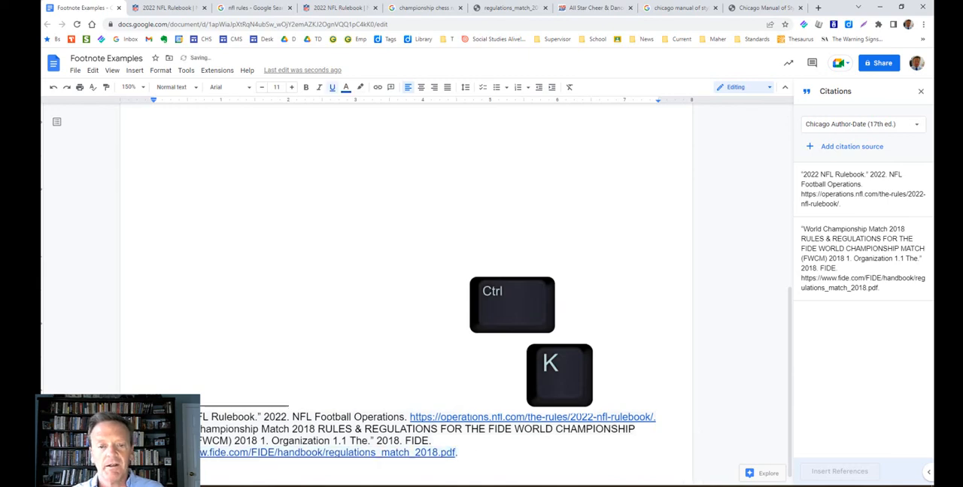
Check the second footnote's reference in the text and test its hyperlink by opening the FIDE regulations PDF.
scroll(466, 339, up, 10)
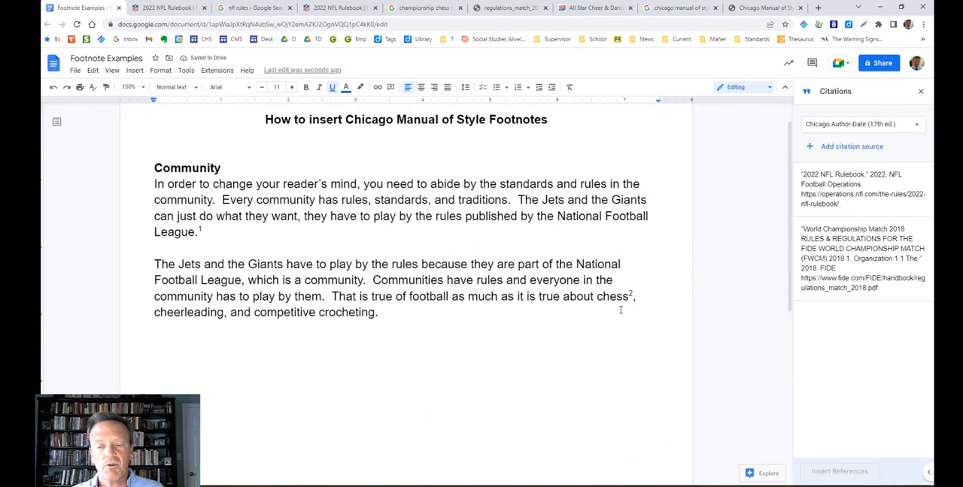
scroll(621, 311, down, 10)
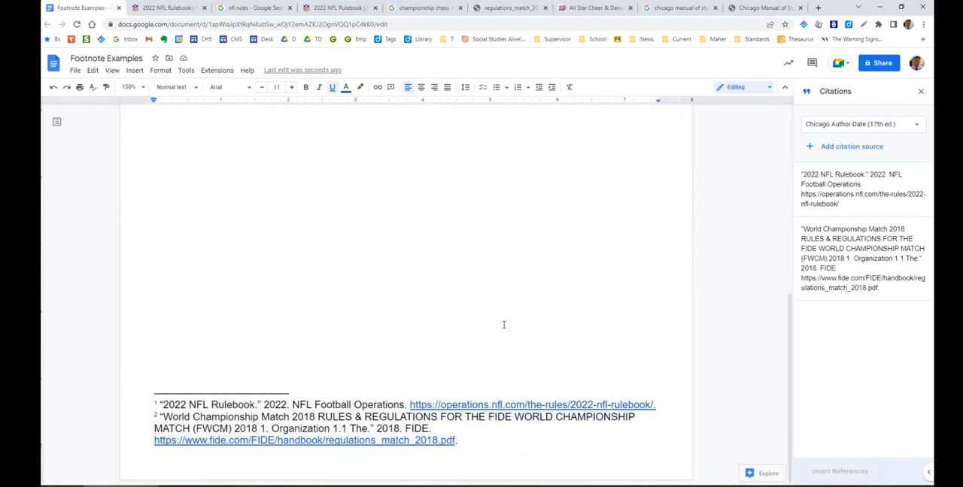
click(313, 444)
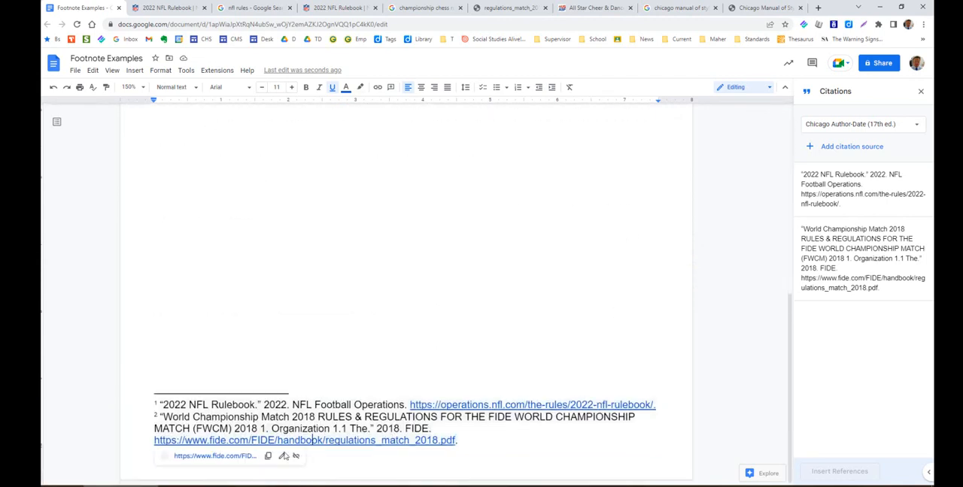
click(200, 456)
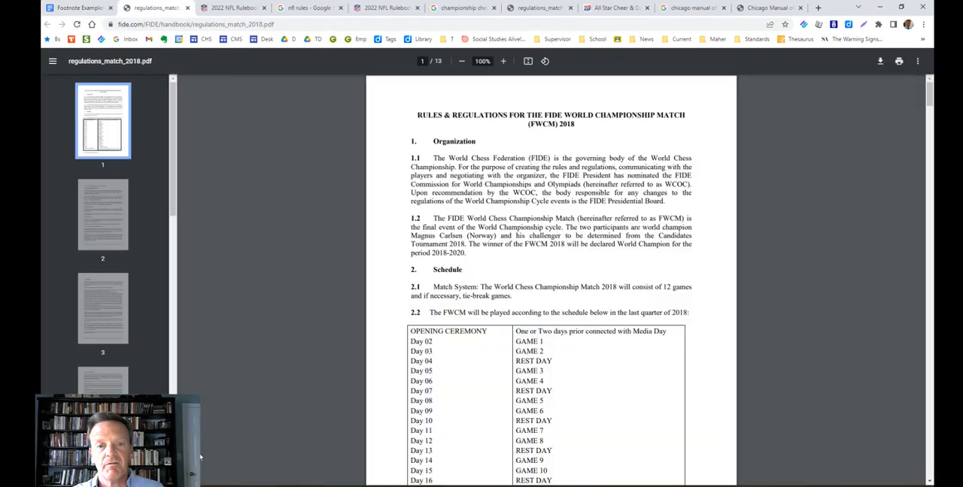